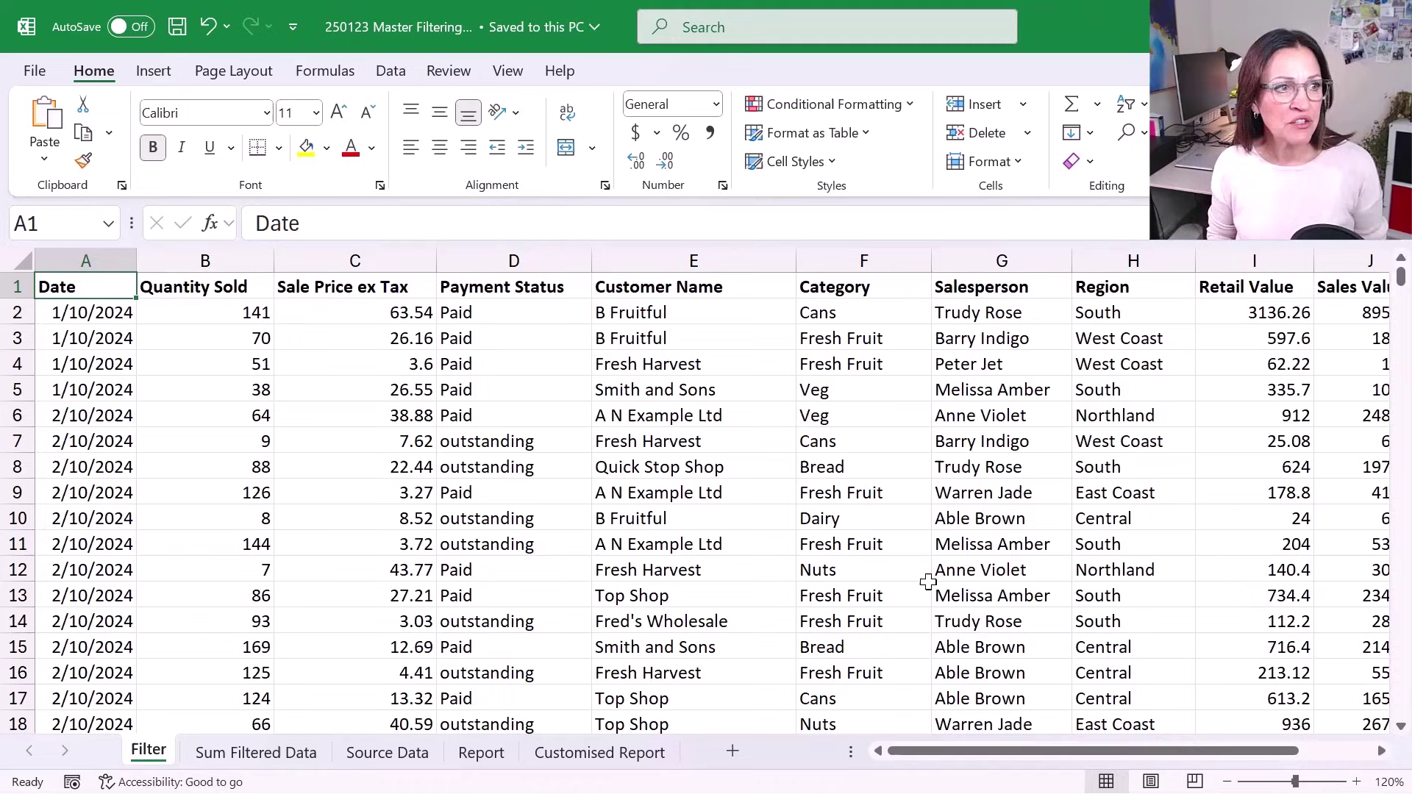
Select the whole sales table with Ctrl+A and cycle through its corners back to A1
key(ctrl+a)
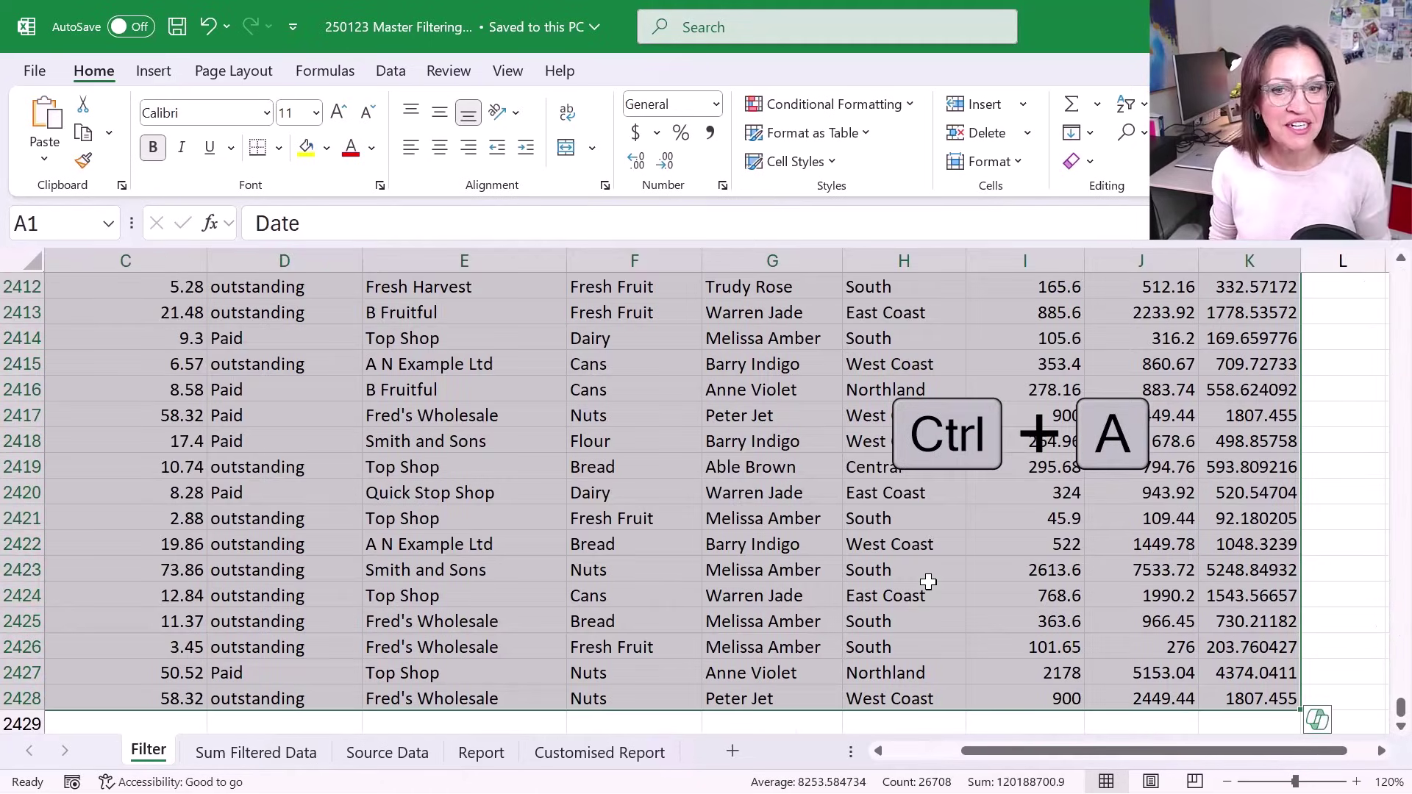
key(ctrl+period)
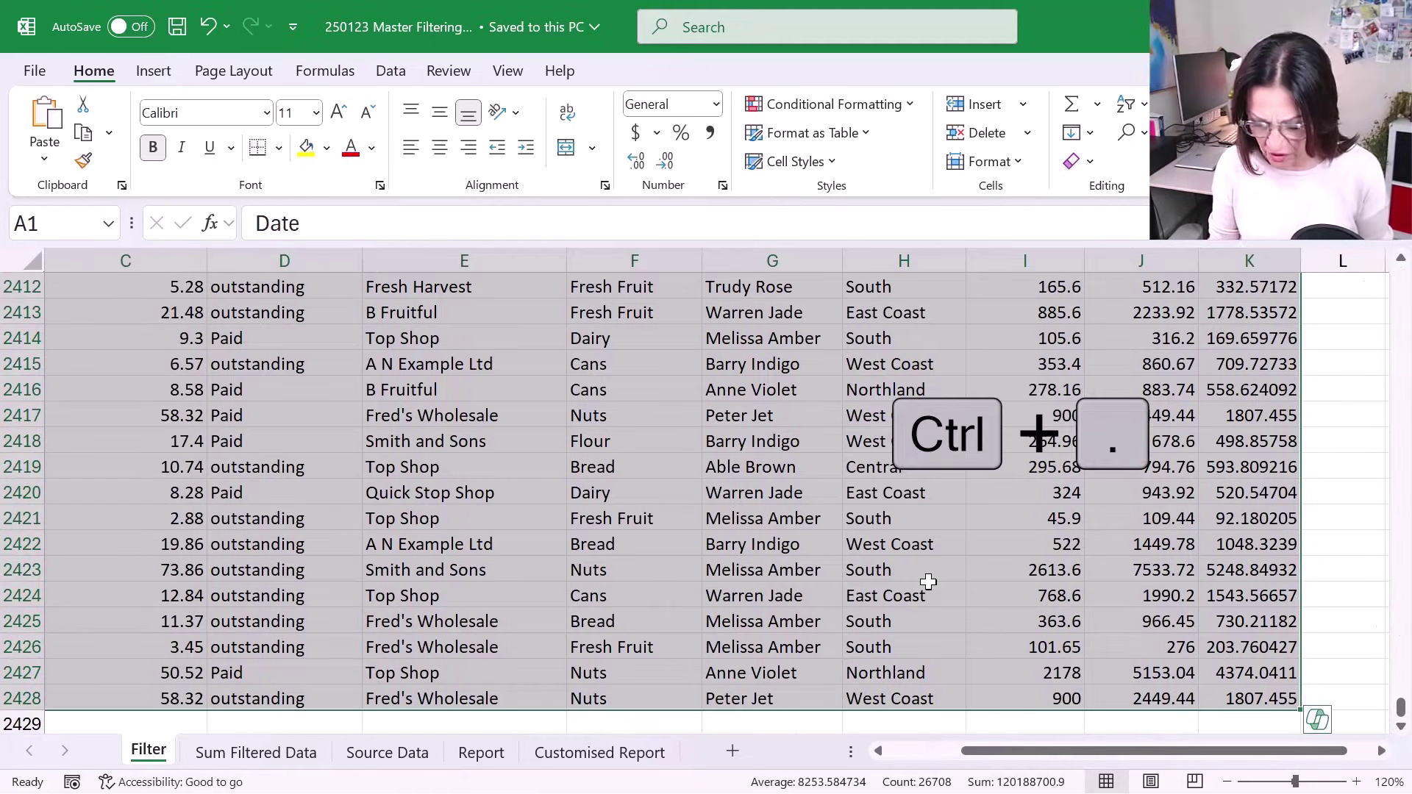
key(ctrl+period)
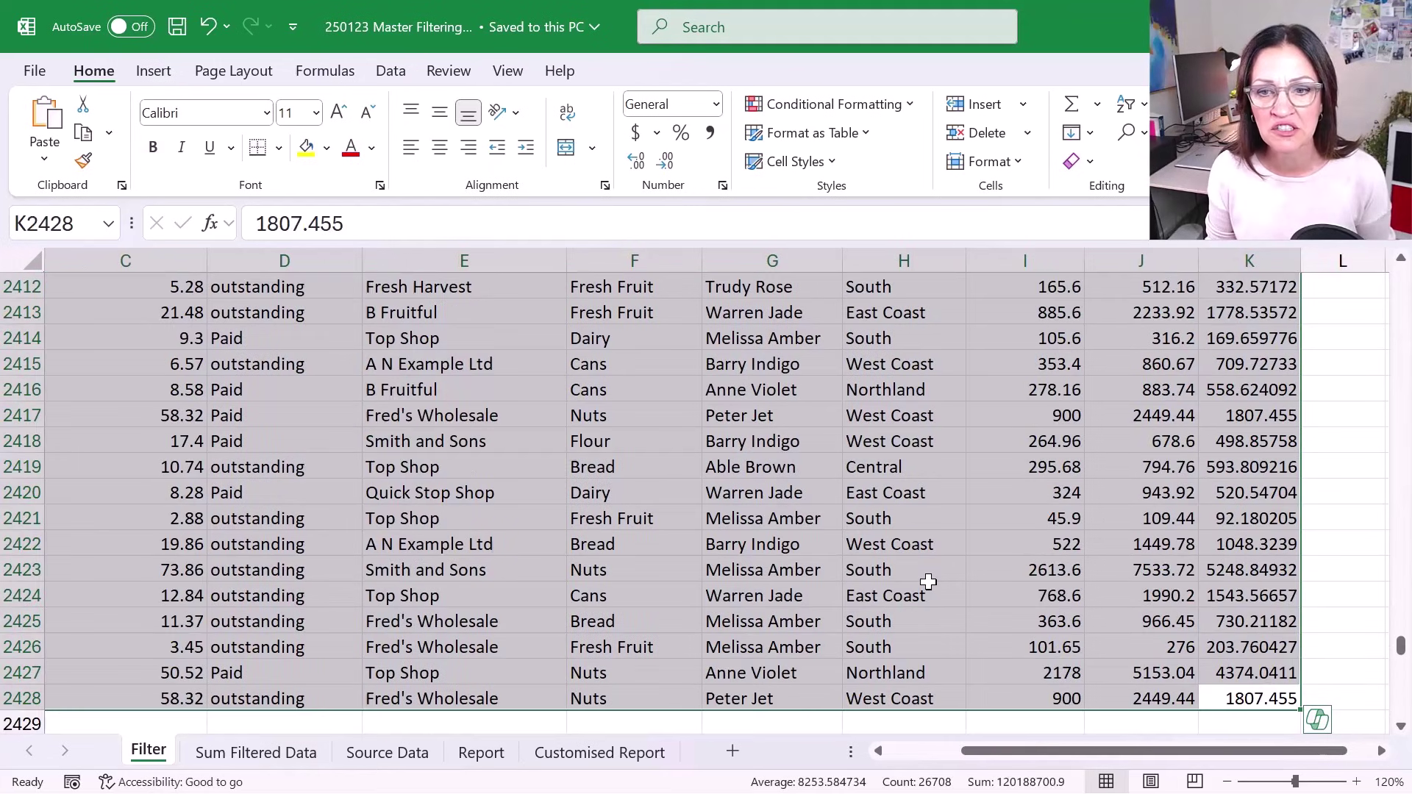
key(ctrl+period)
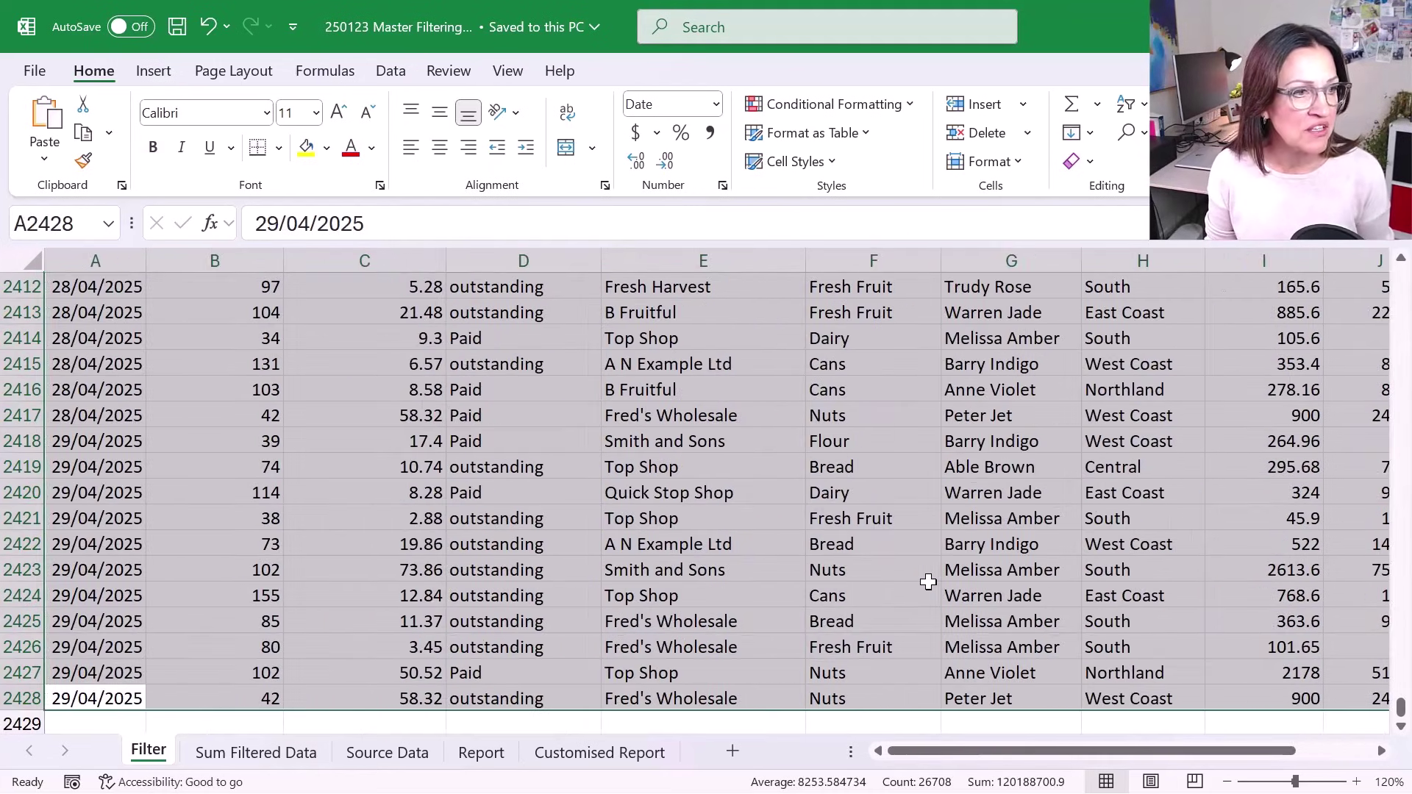
key(ctrl+period)
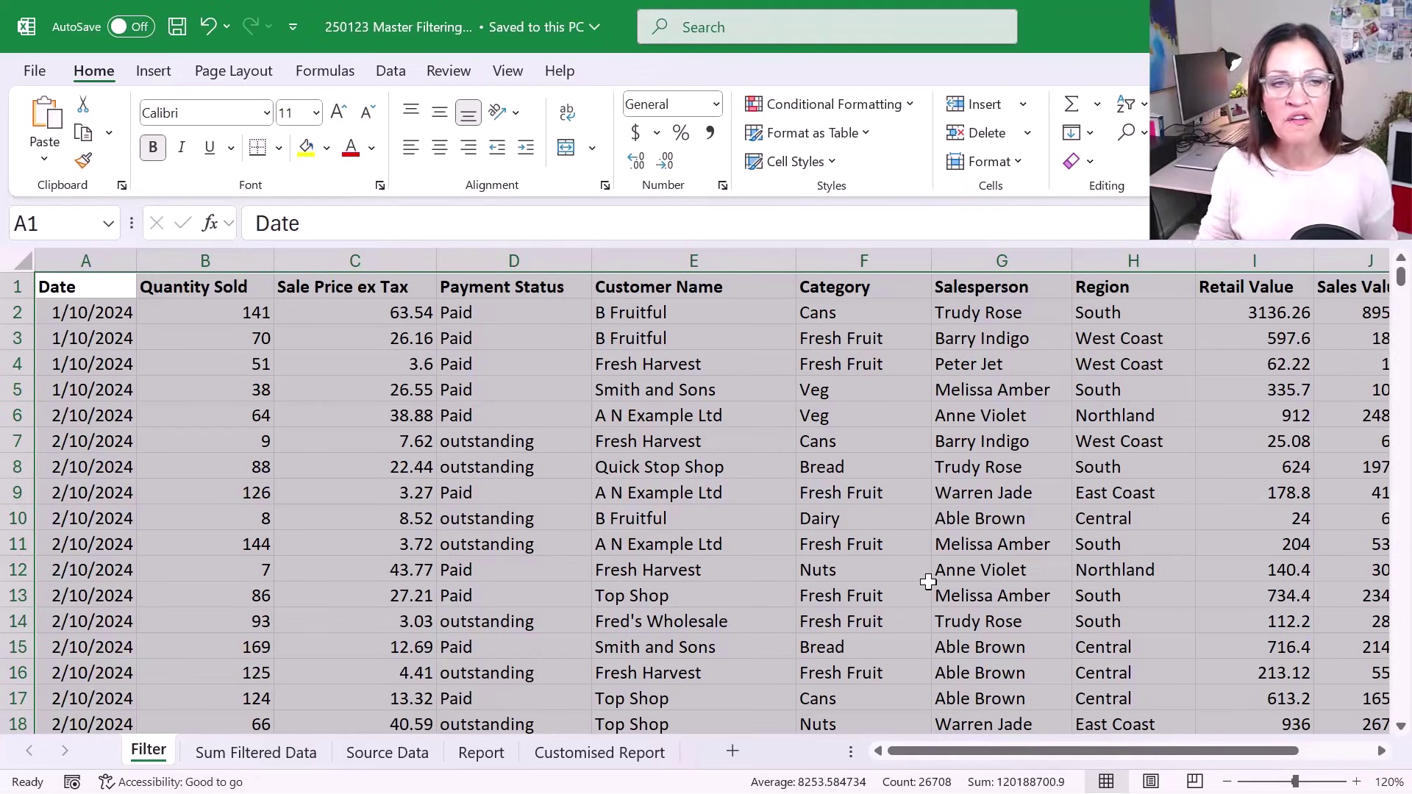
Turn on AutoFilter for the sales table headings and show the Date column's filter list
click(391, 74)
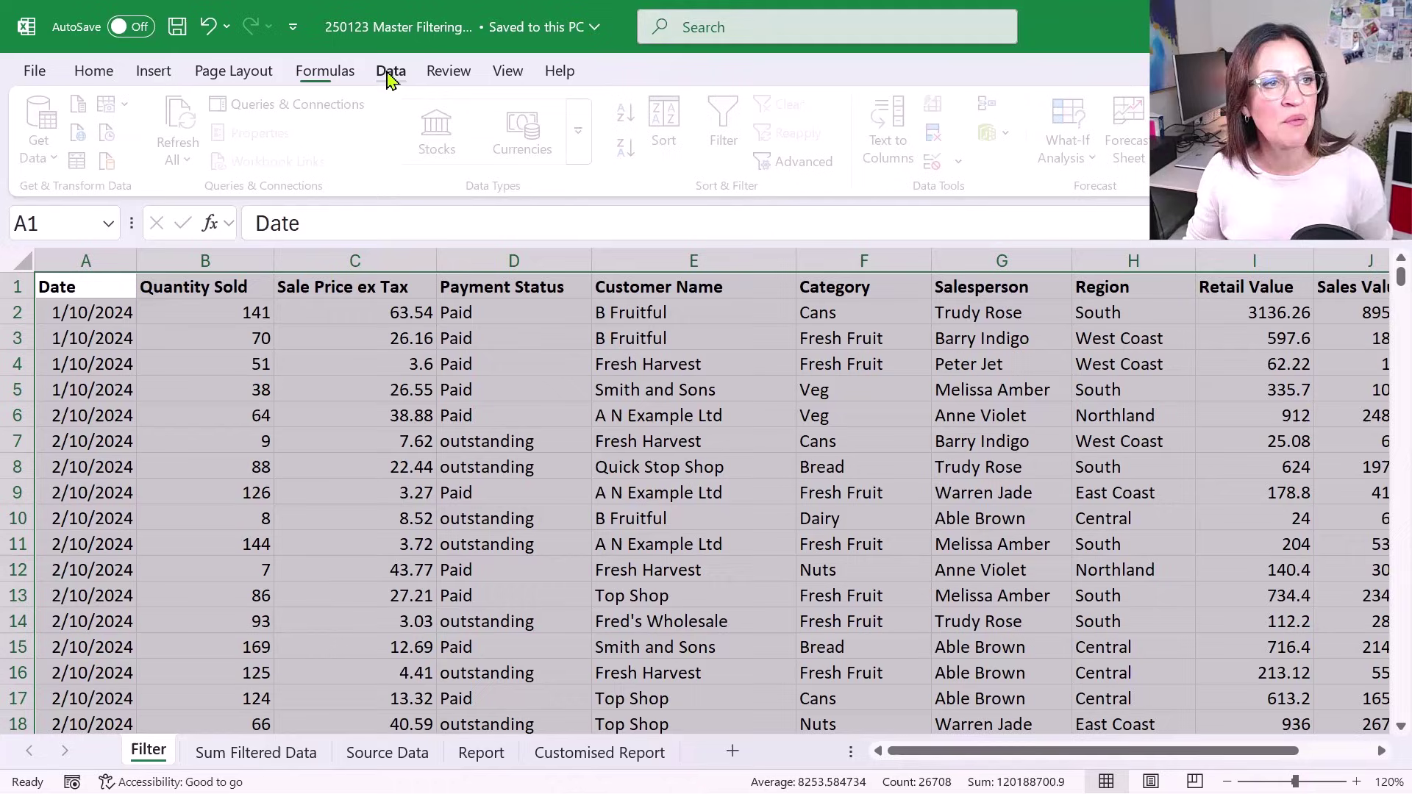
click(730, 122)
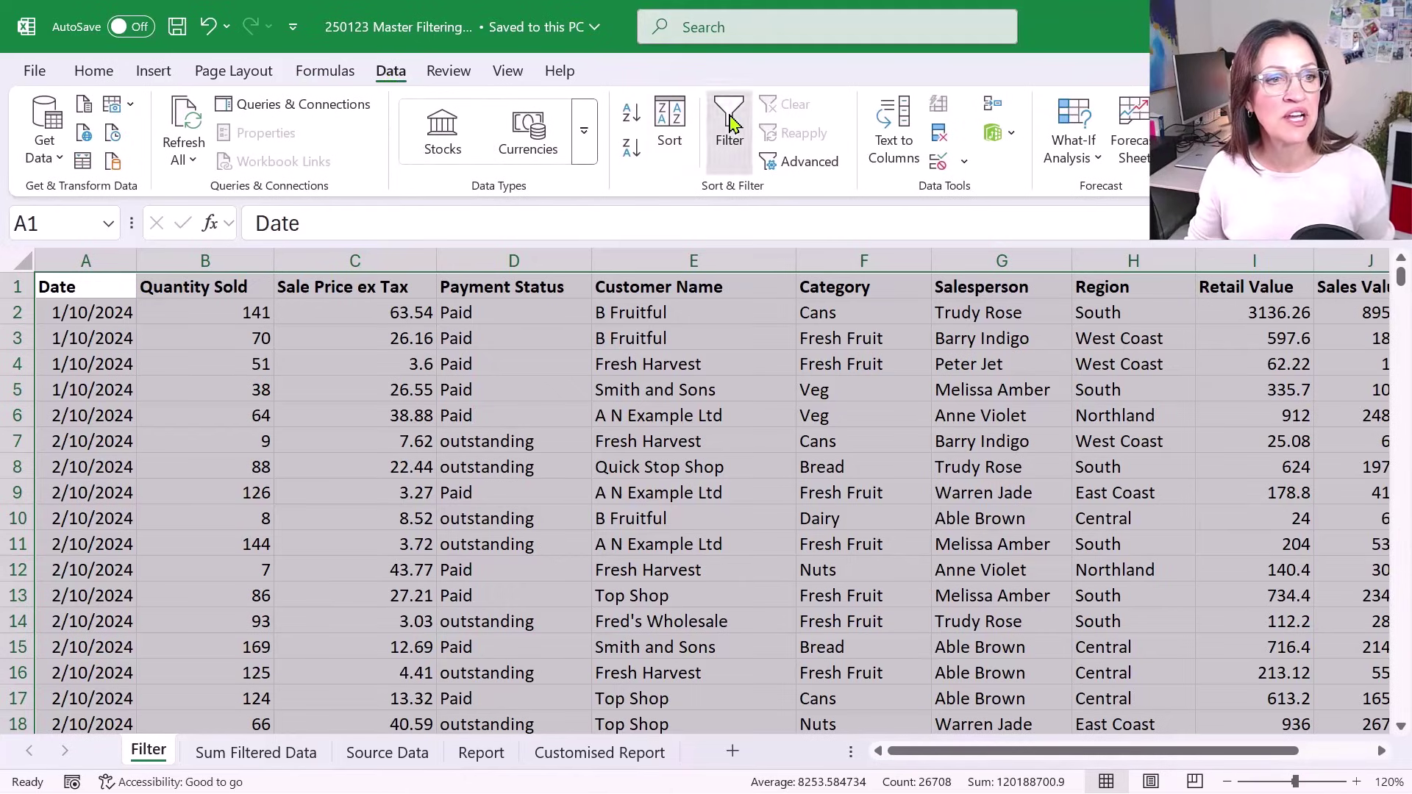
click(718, 468)
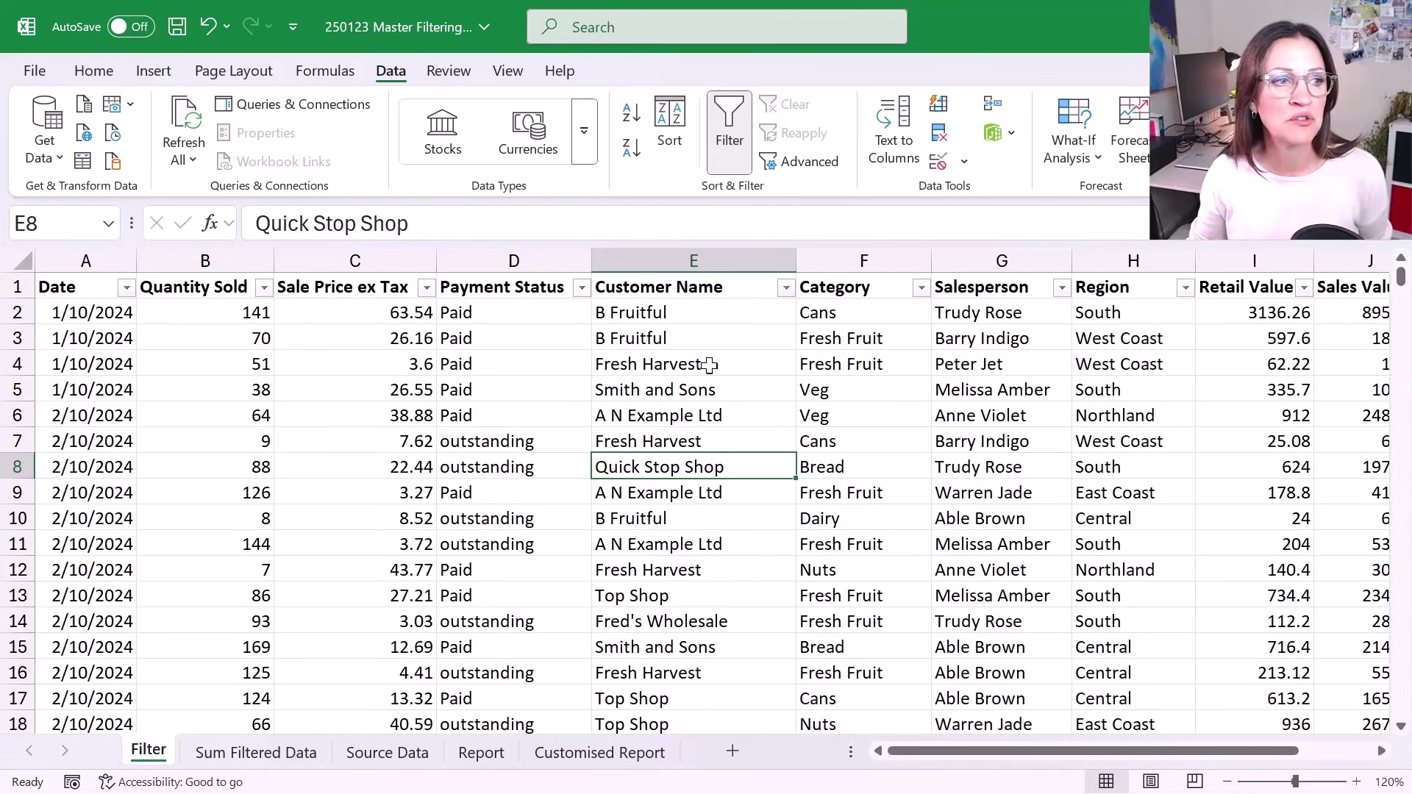
click(127, 288)
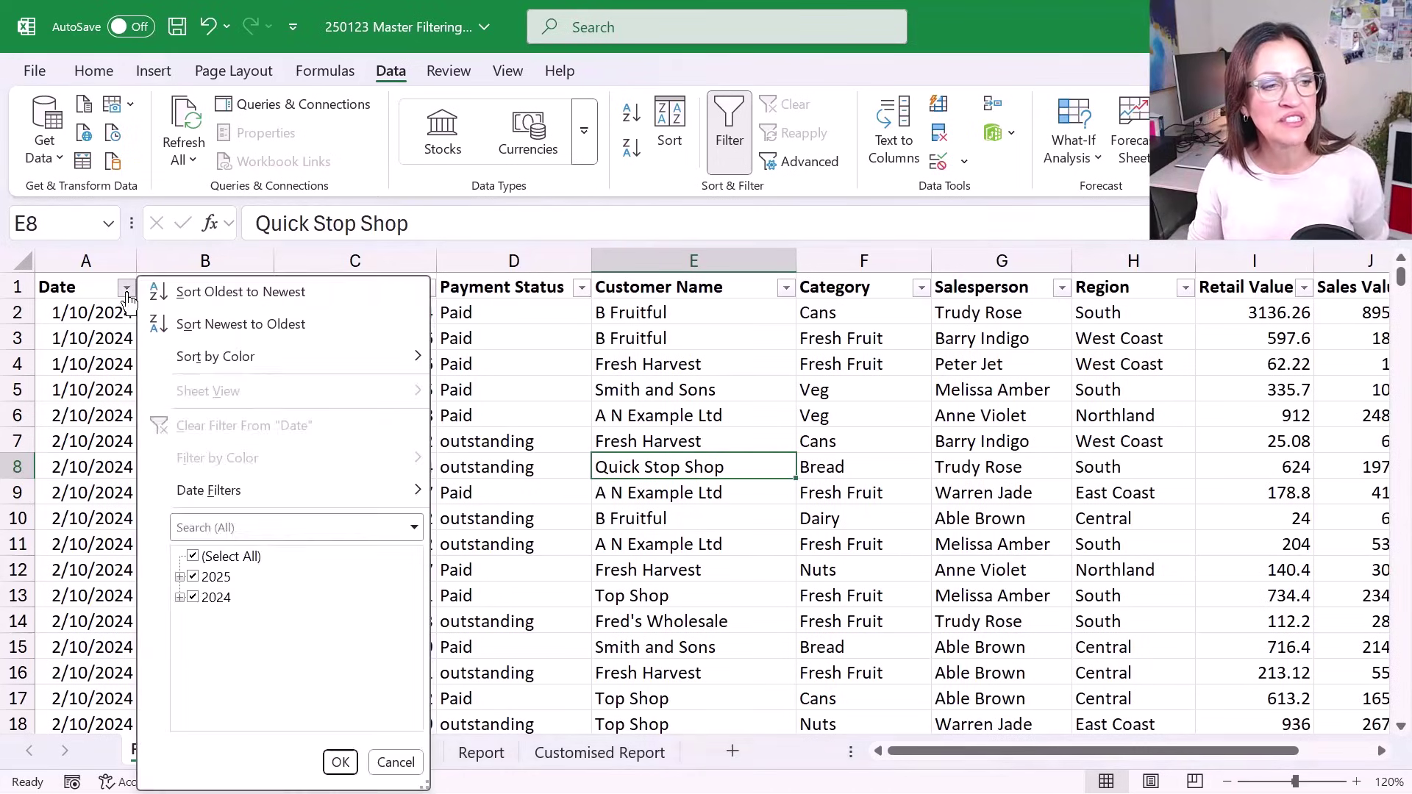
Filter the Date column to January 2025 only, leaving 317 of 2427 records
click(180, 578)
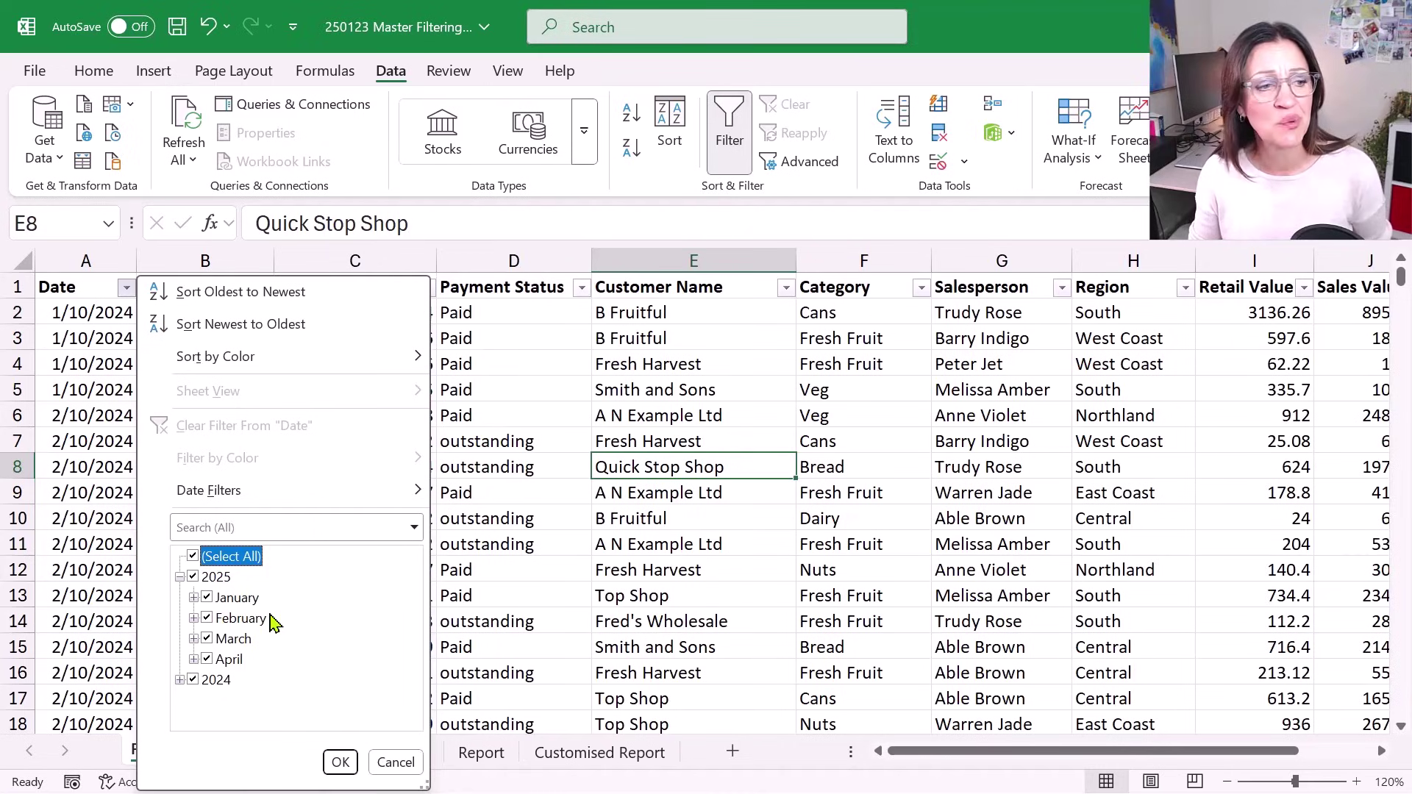
click(193, 556)
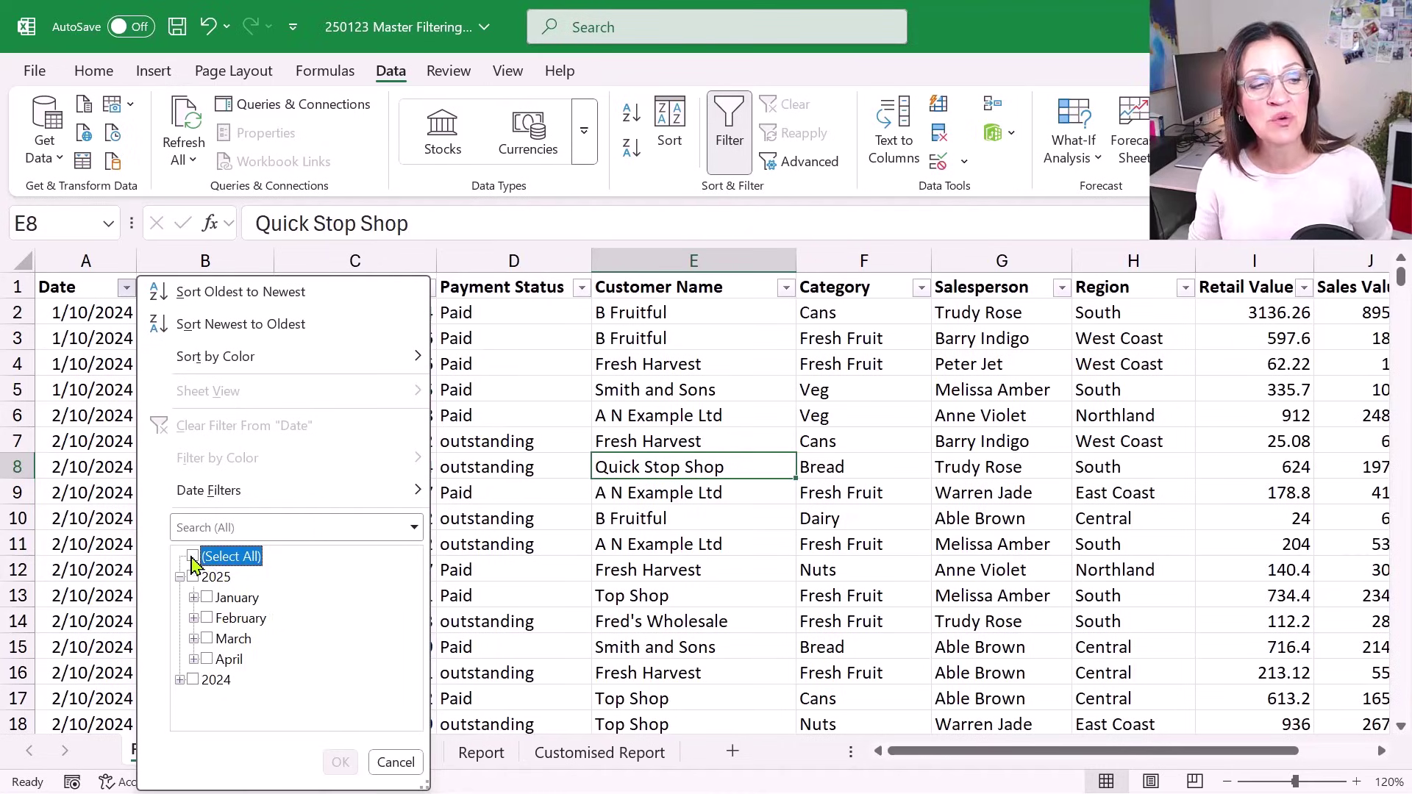
click(207, 597)
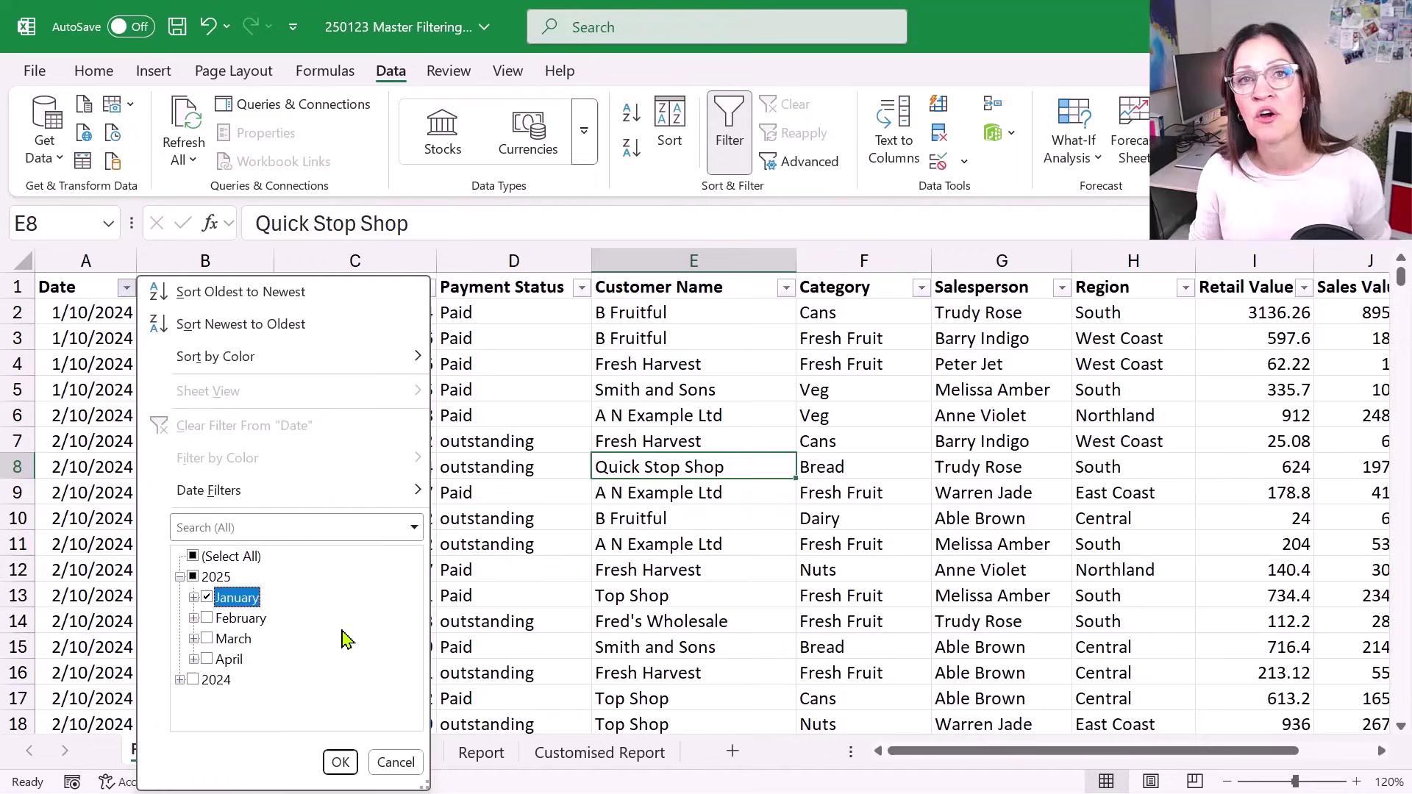
click(340, 762)
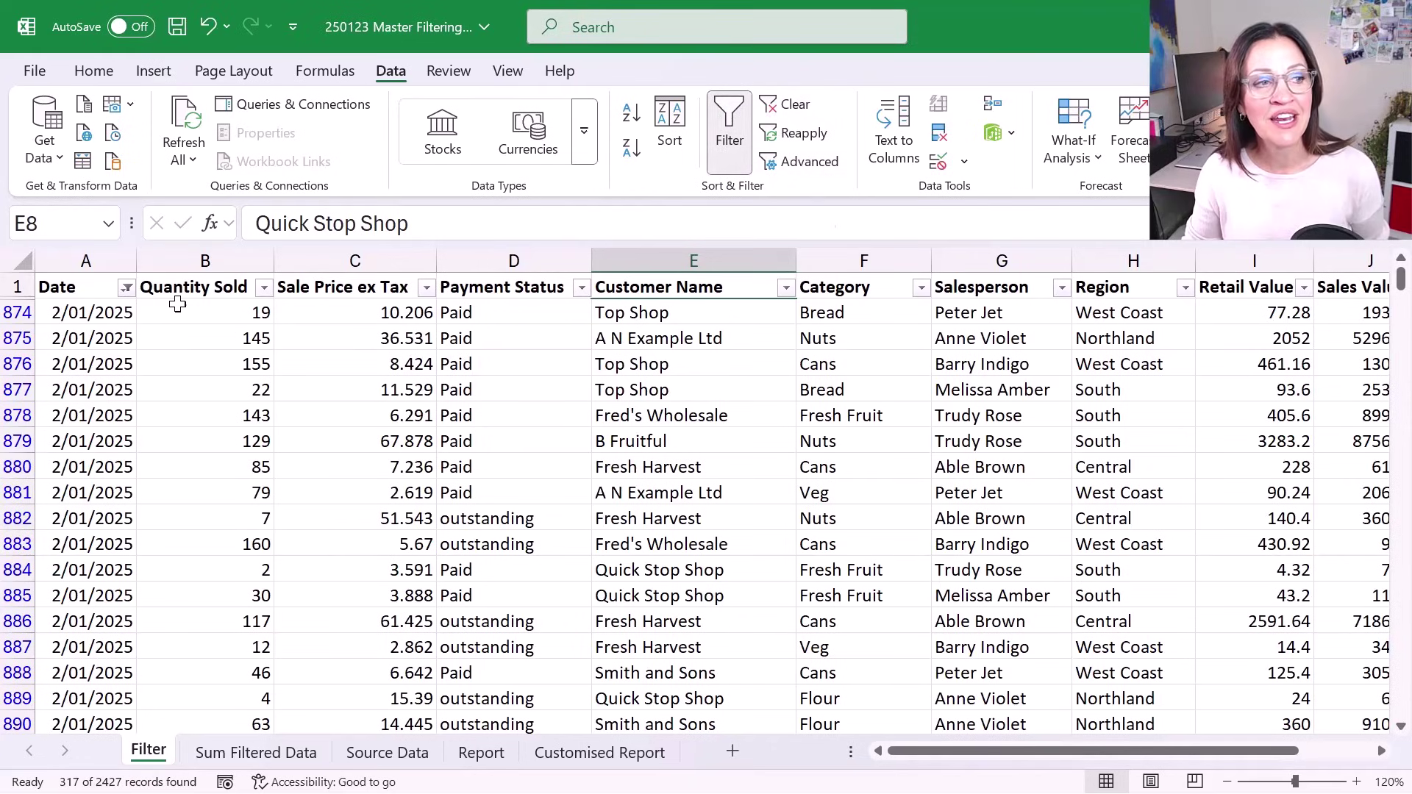
mouse_move(129, 302)
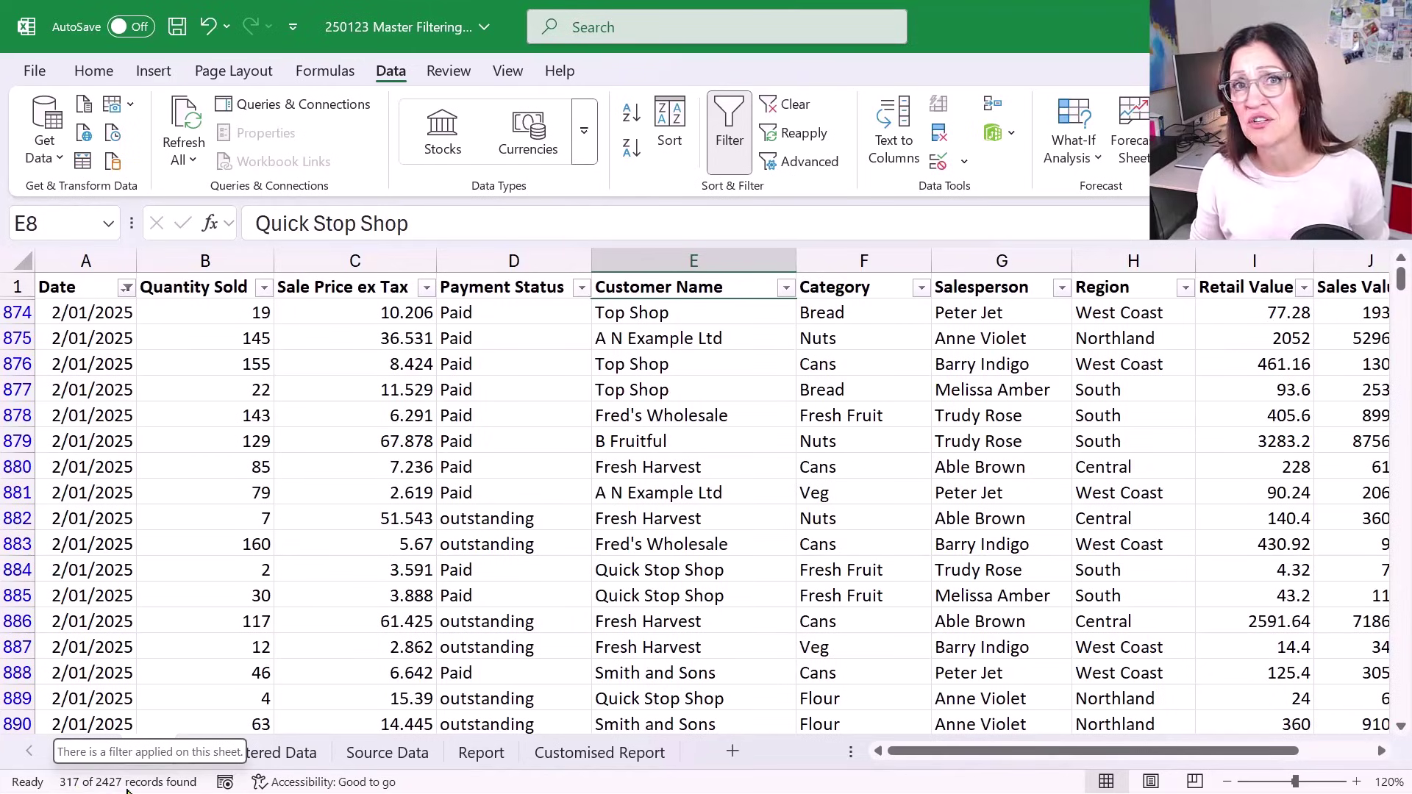
click(302, 611)
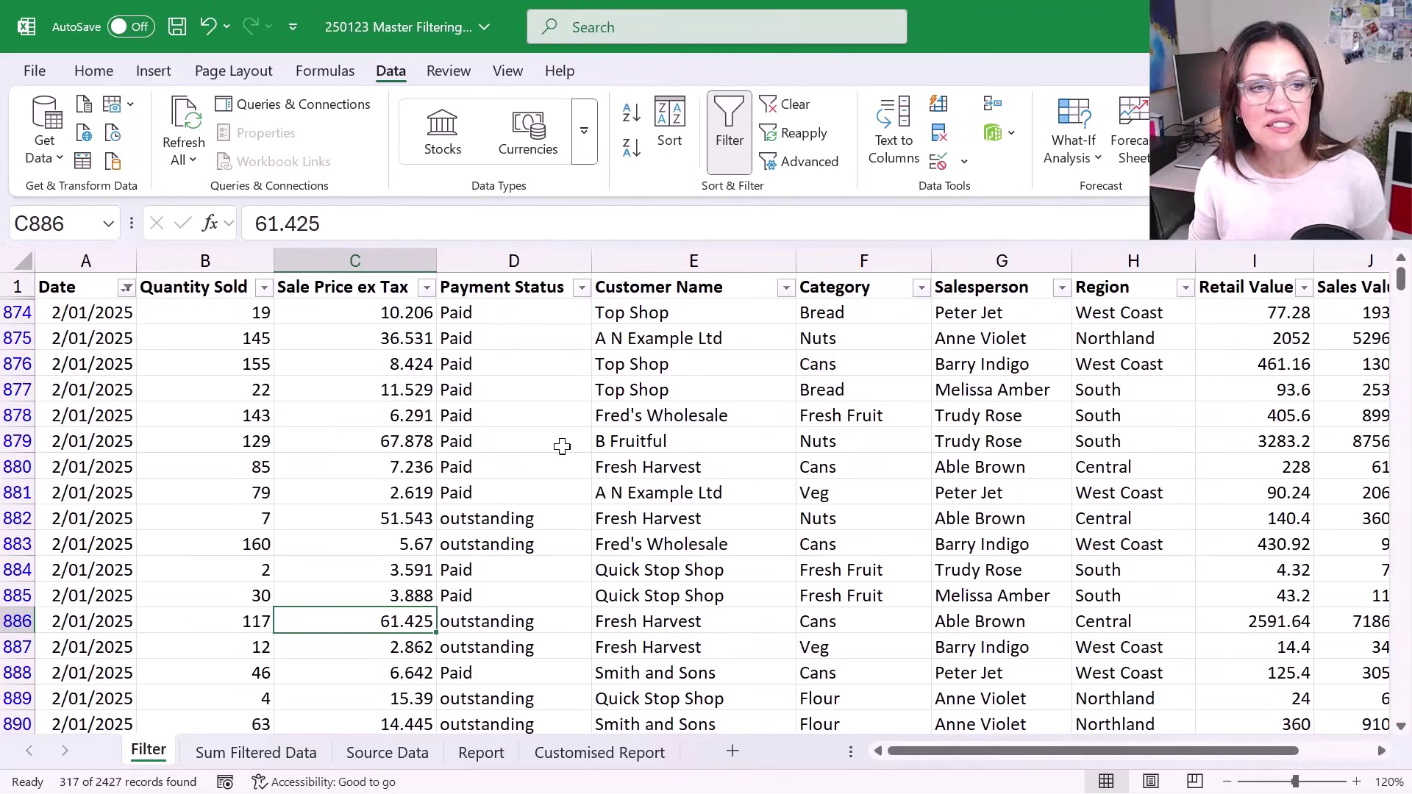
Filter Payment Status to outstanding only, then bring up the Customer Name filter list
click(582, 289)
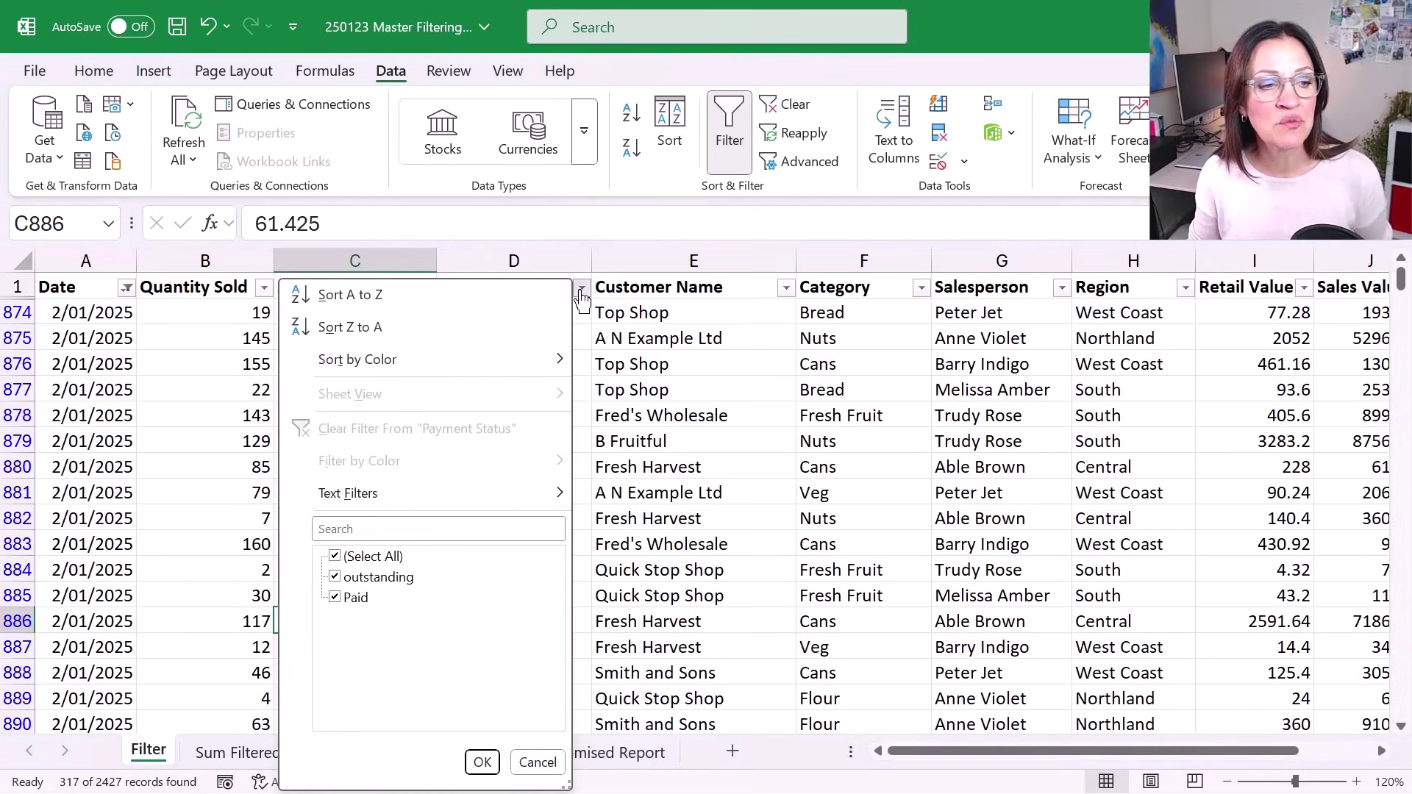
click(335, 559)
click(335, 578)
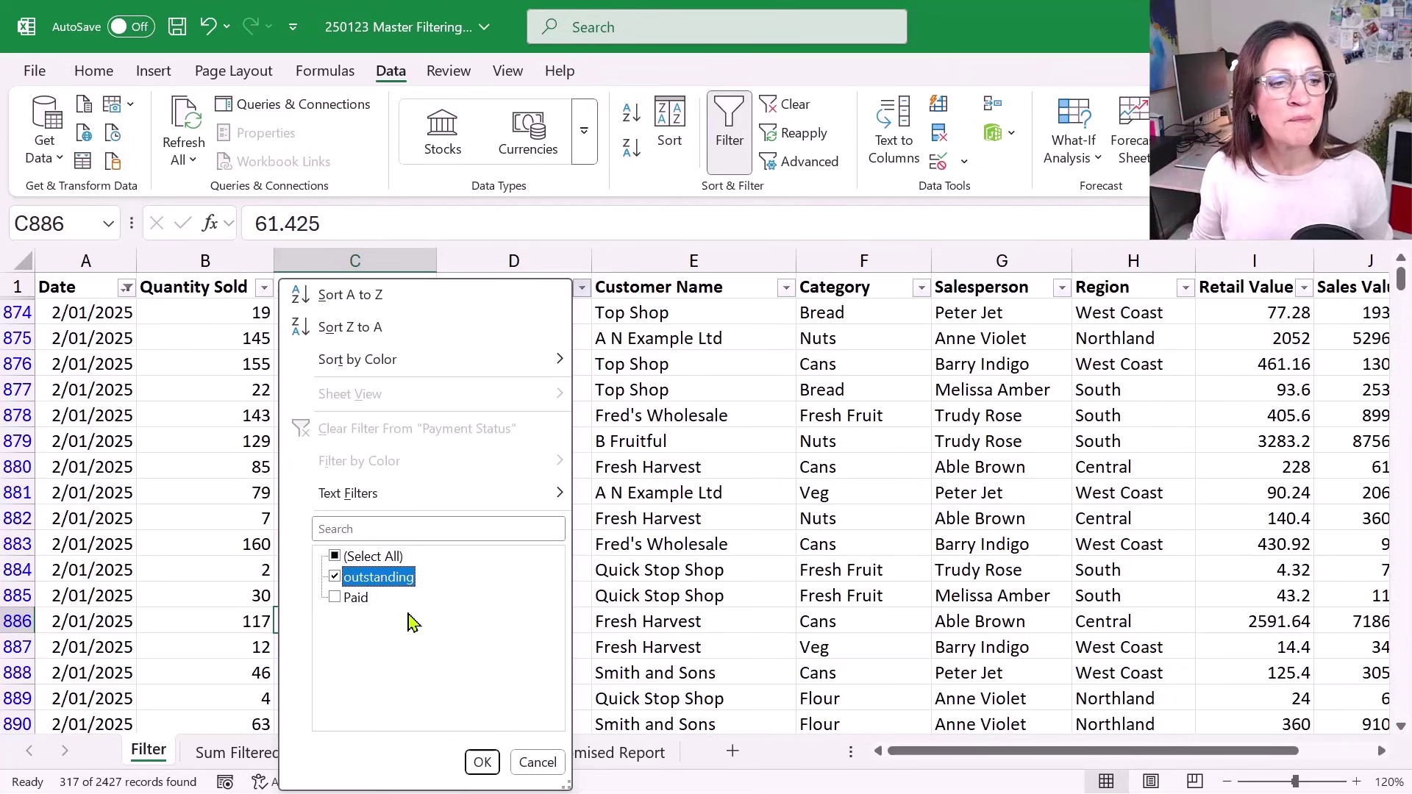
click(483, 761)
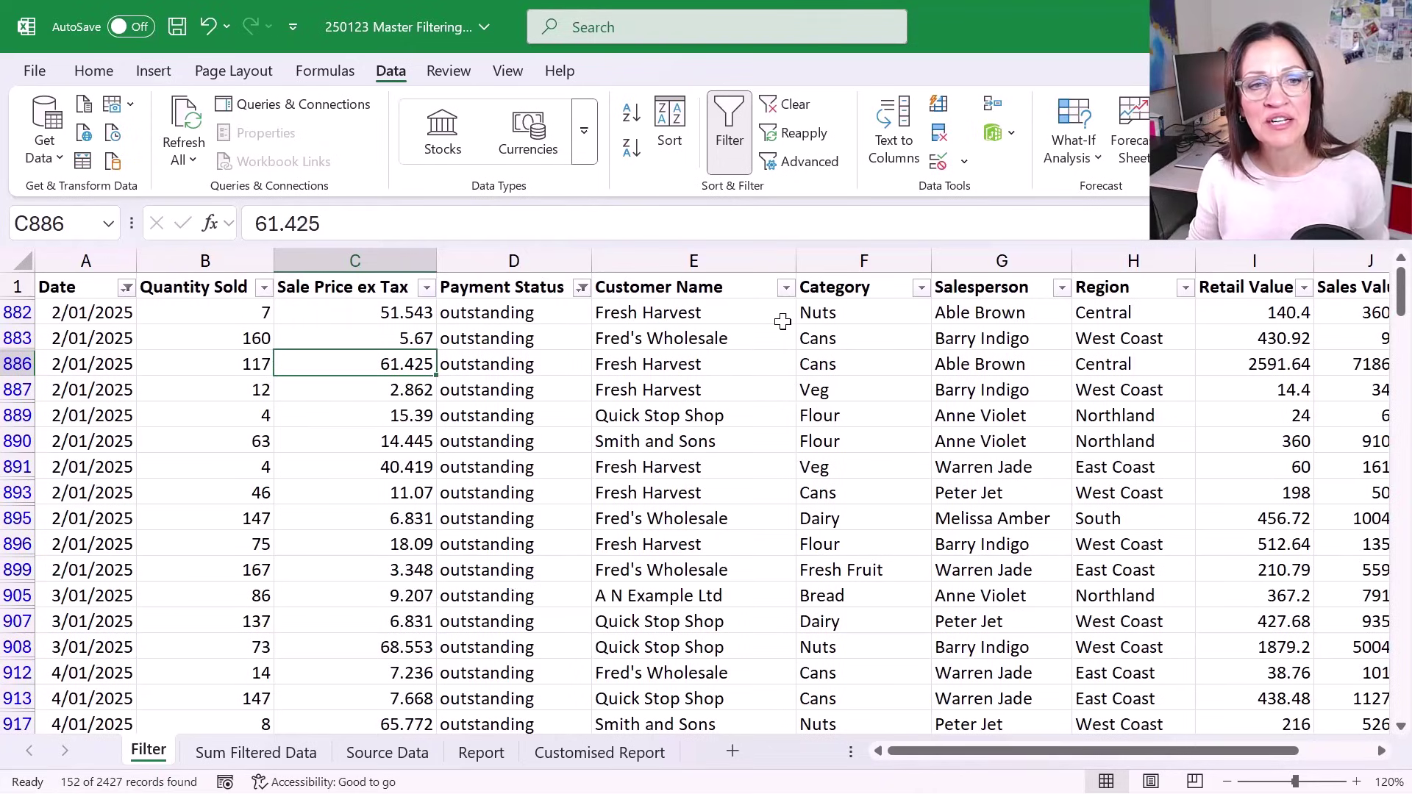
click(787, 288)
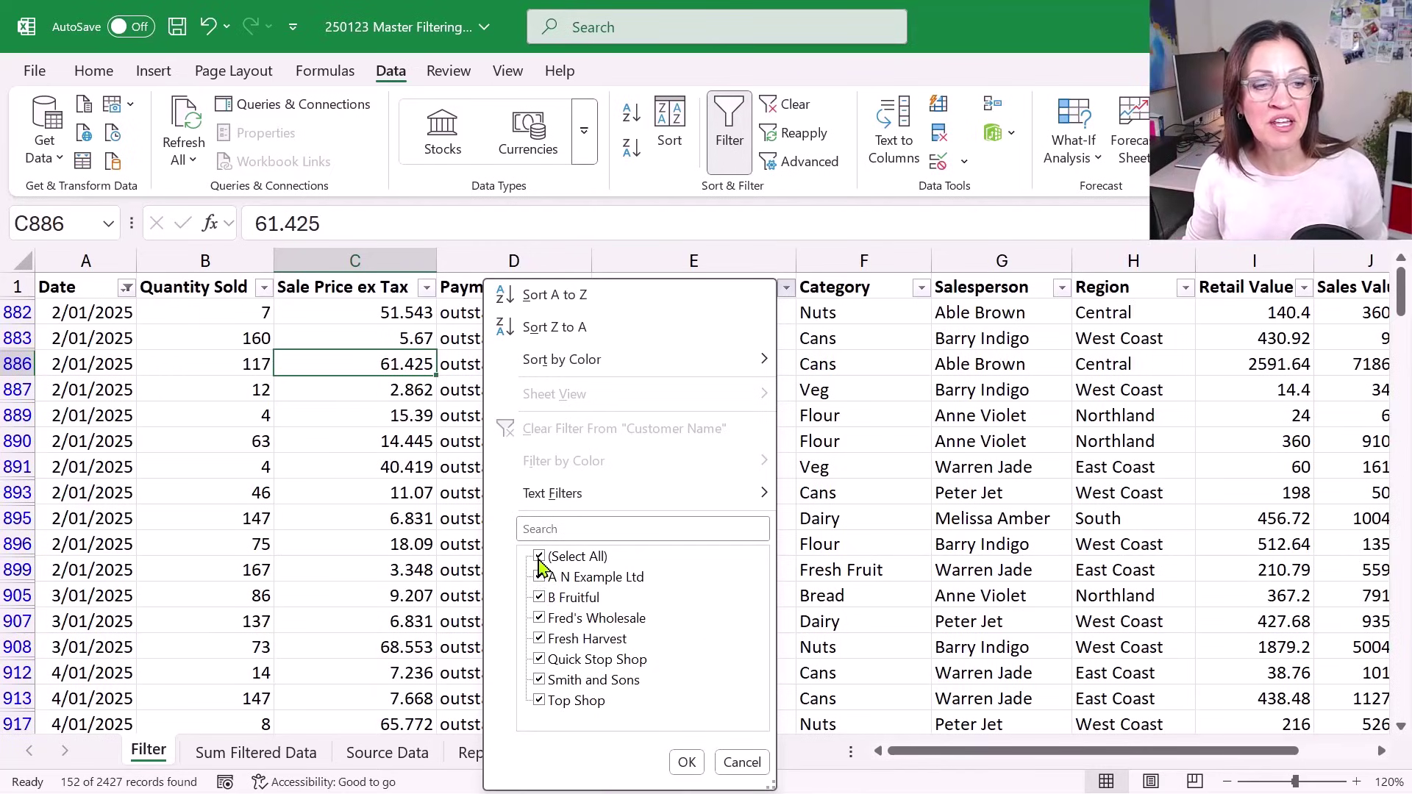
Search customers for 'top' and keep only Top Shop, excluding Quick Stop Shop
click(622, 529)
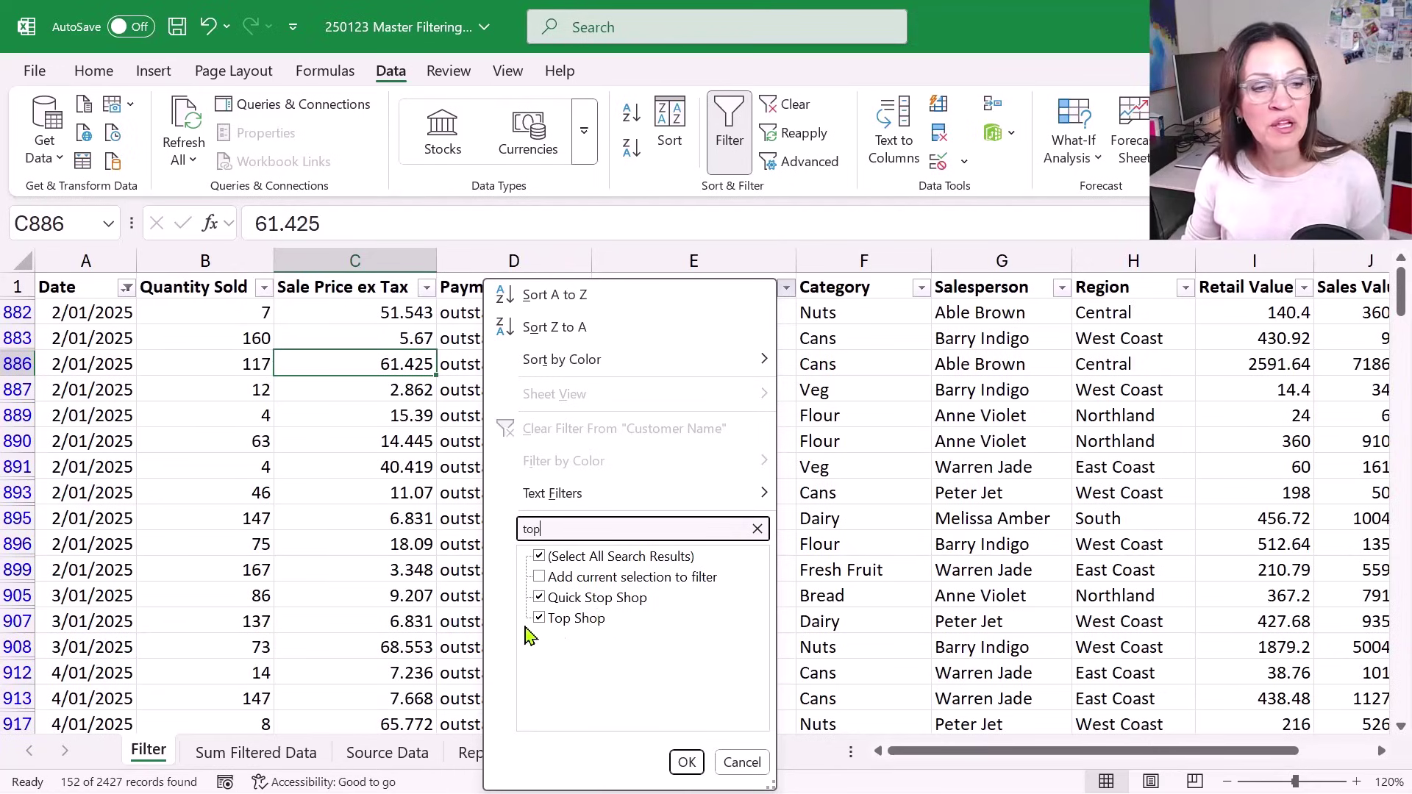
click(540, 597)
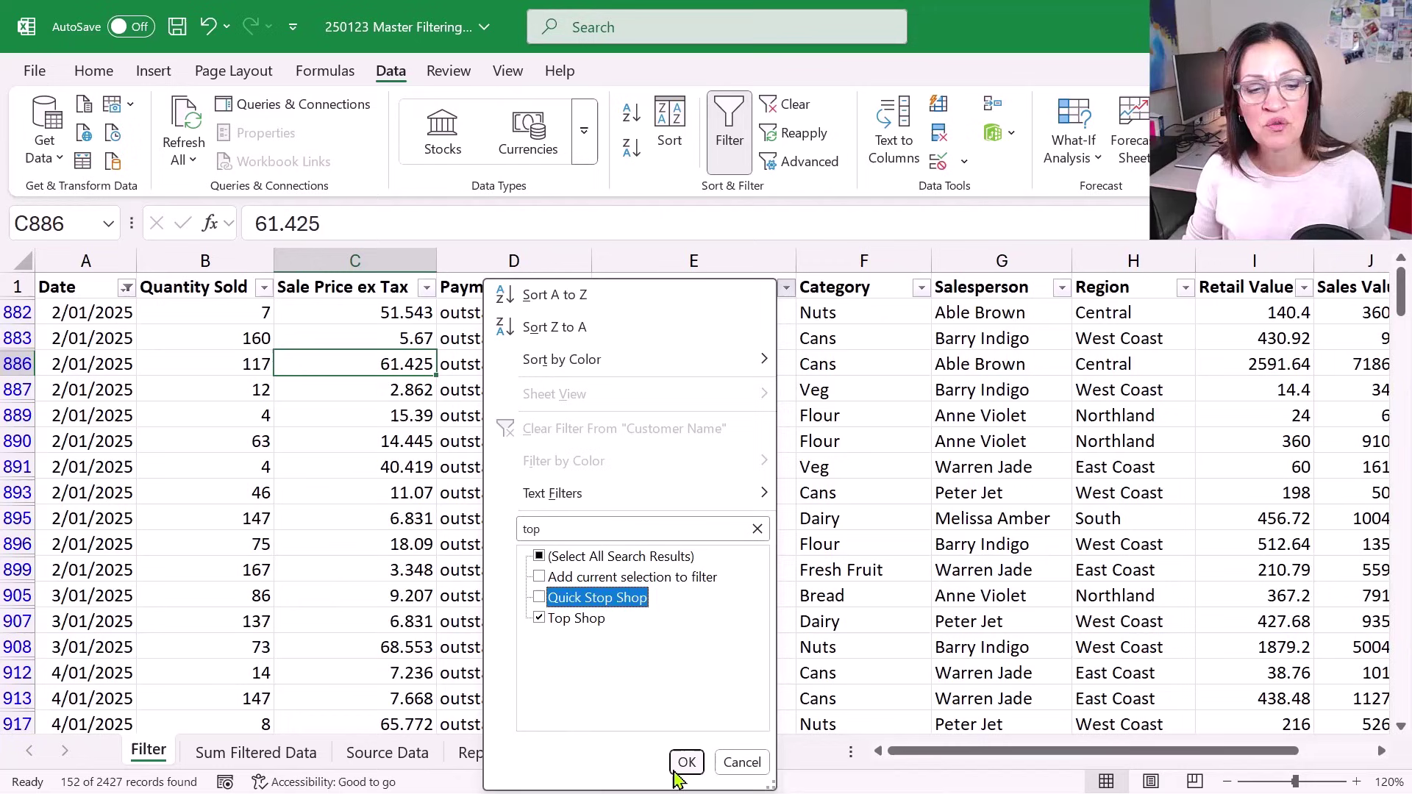
click(686, 762)
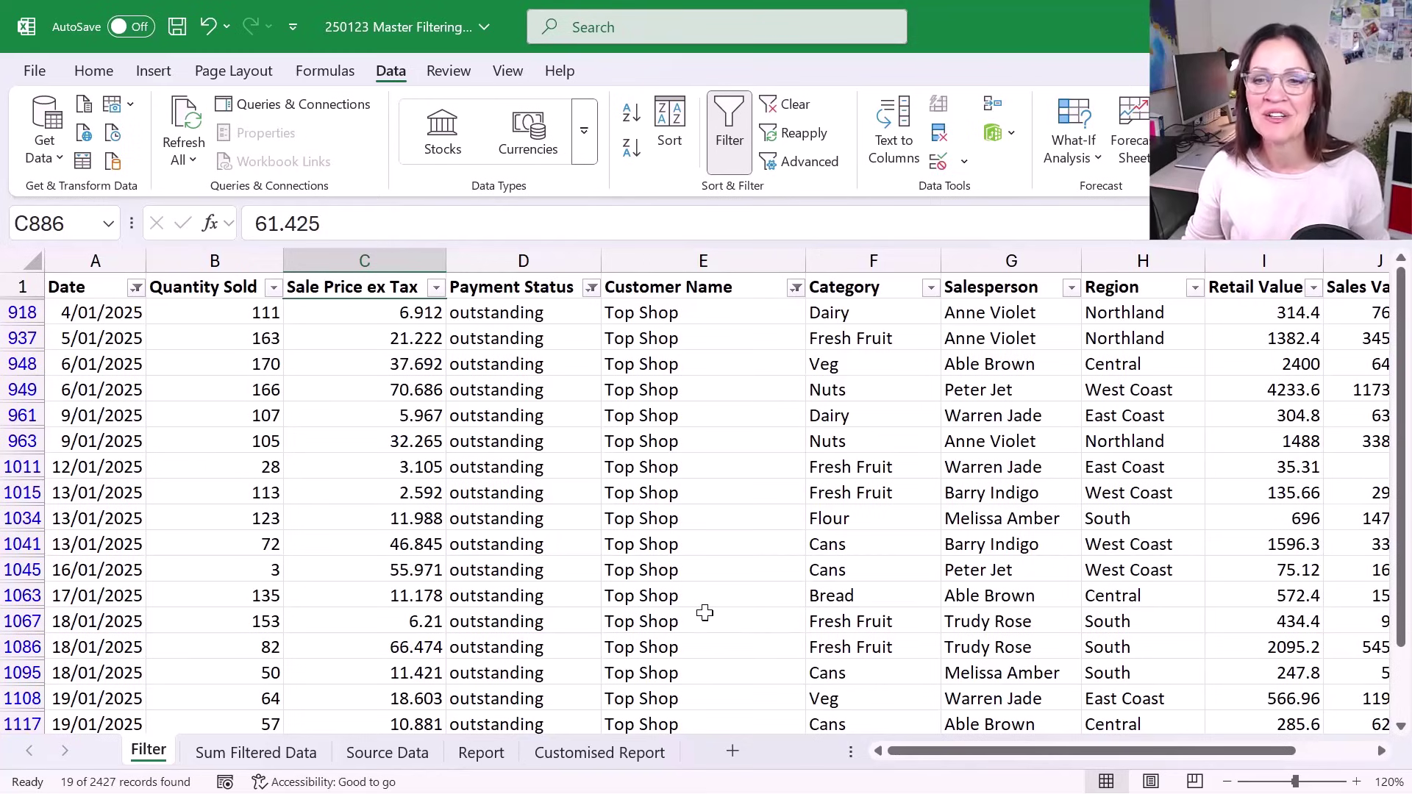
Add a Sales Value 'Greater Than 500' number filter, leaving 15 of 2427 records
drag(1256, 760, 1360, 757)
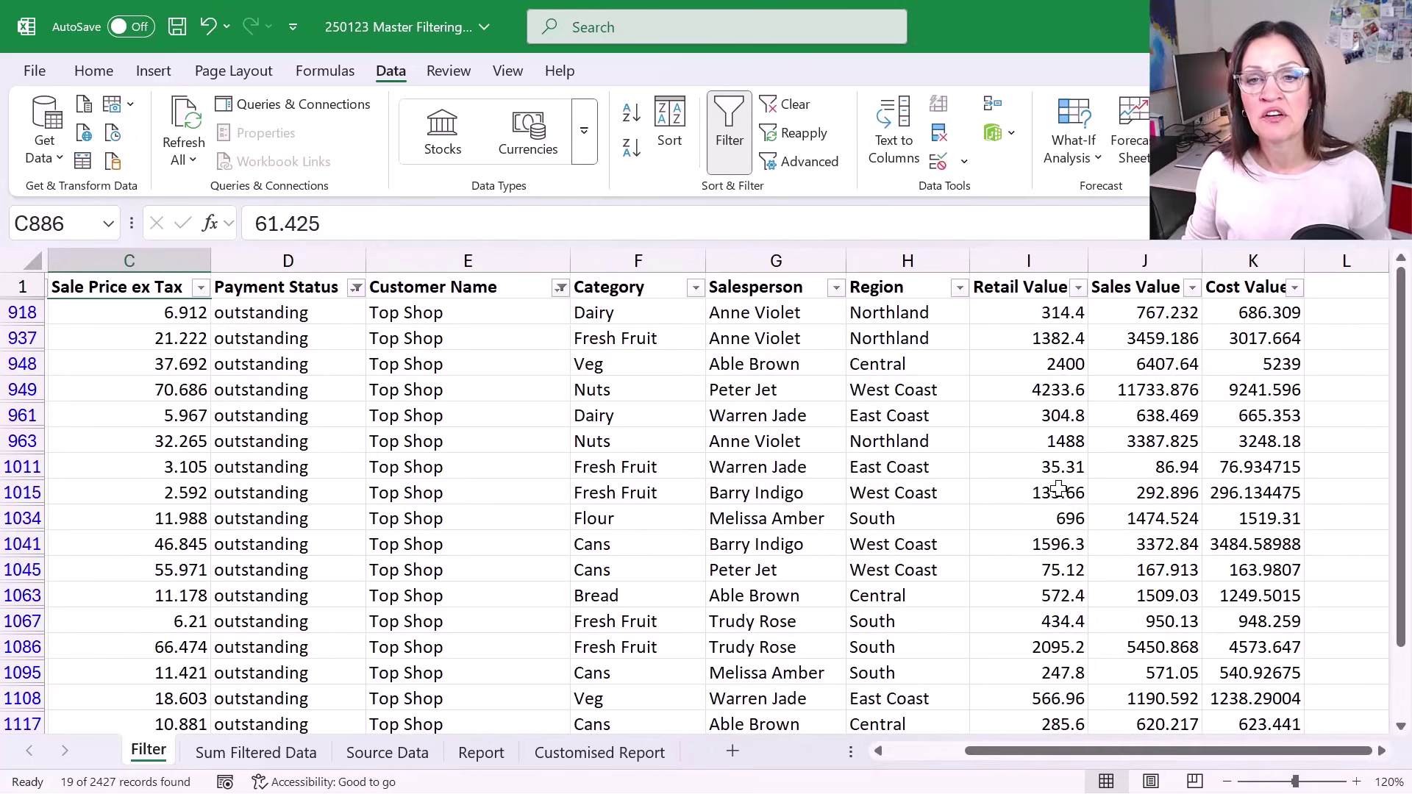
click(1193, 288)
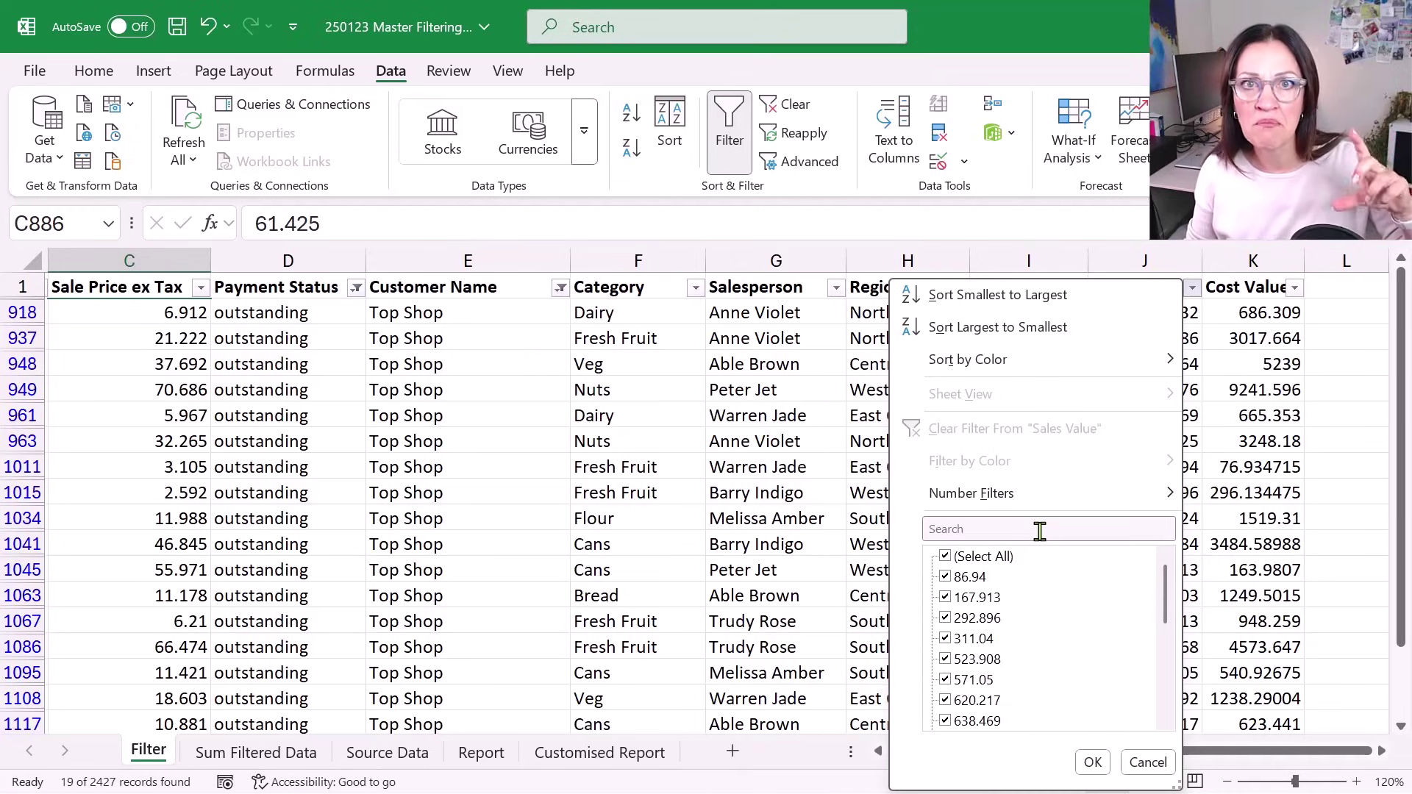
mouse_move(1011, 500)
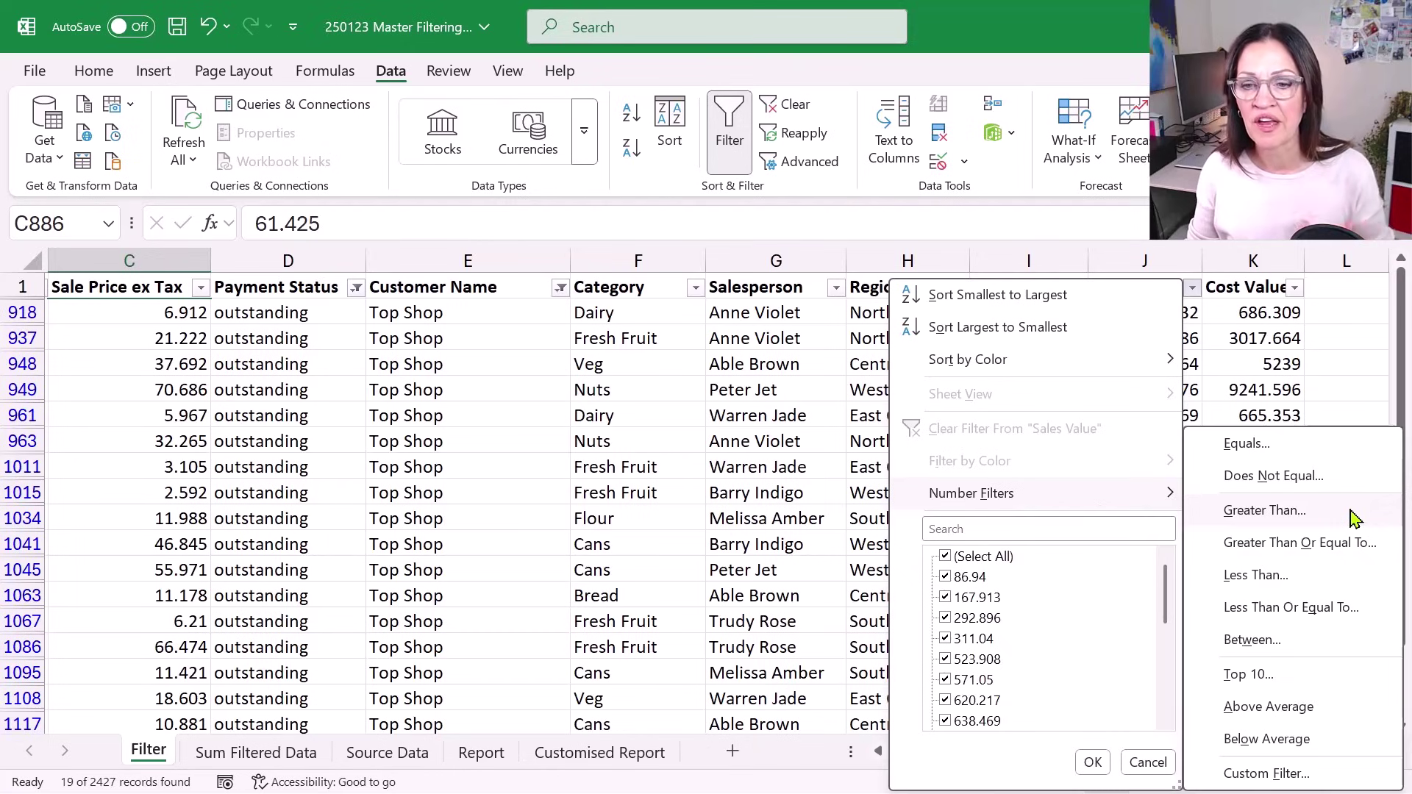
click(1247, 519)
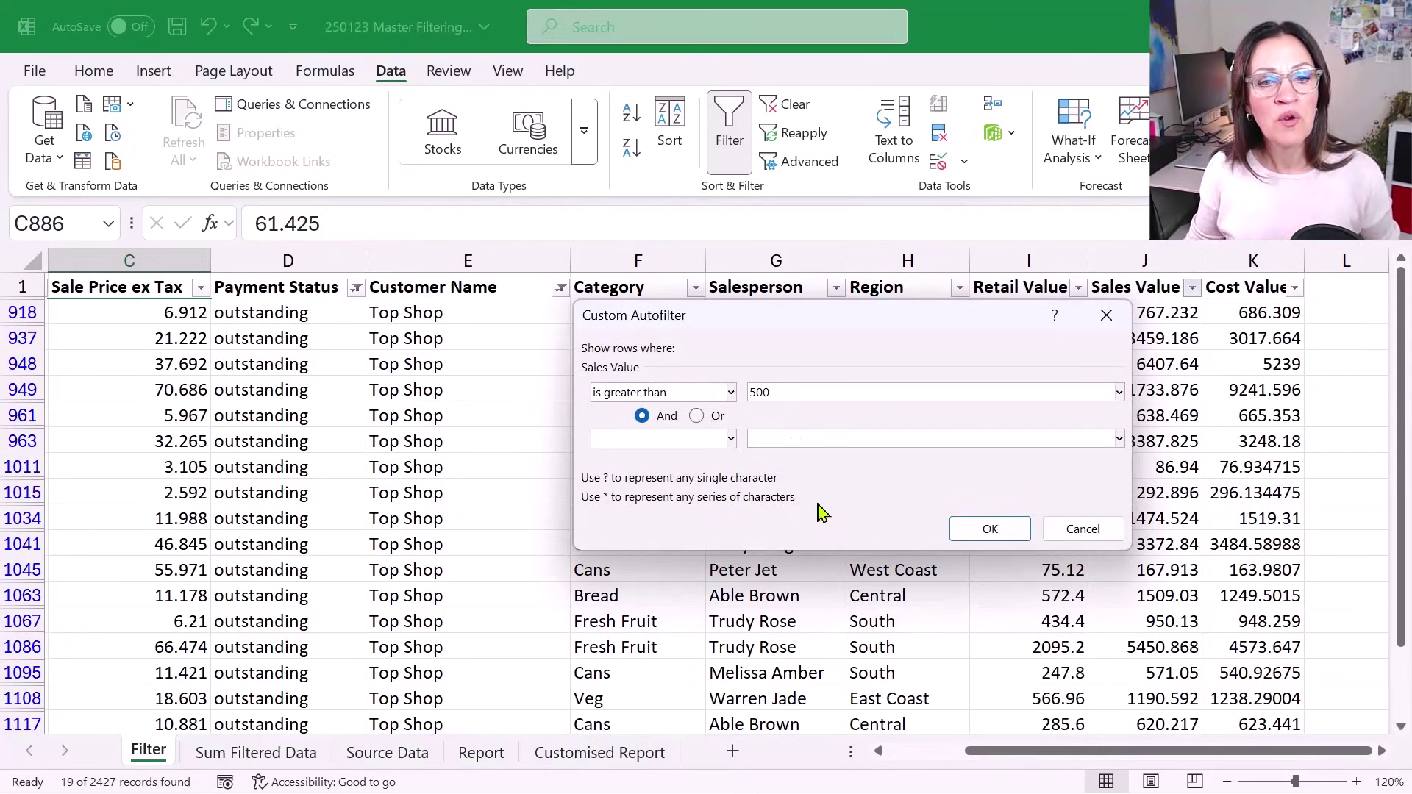
click(993, 531)
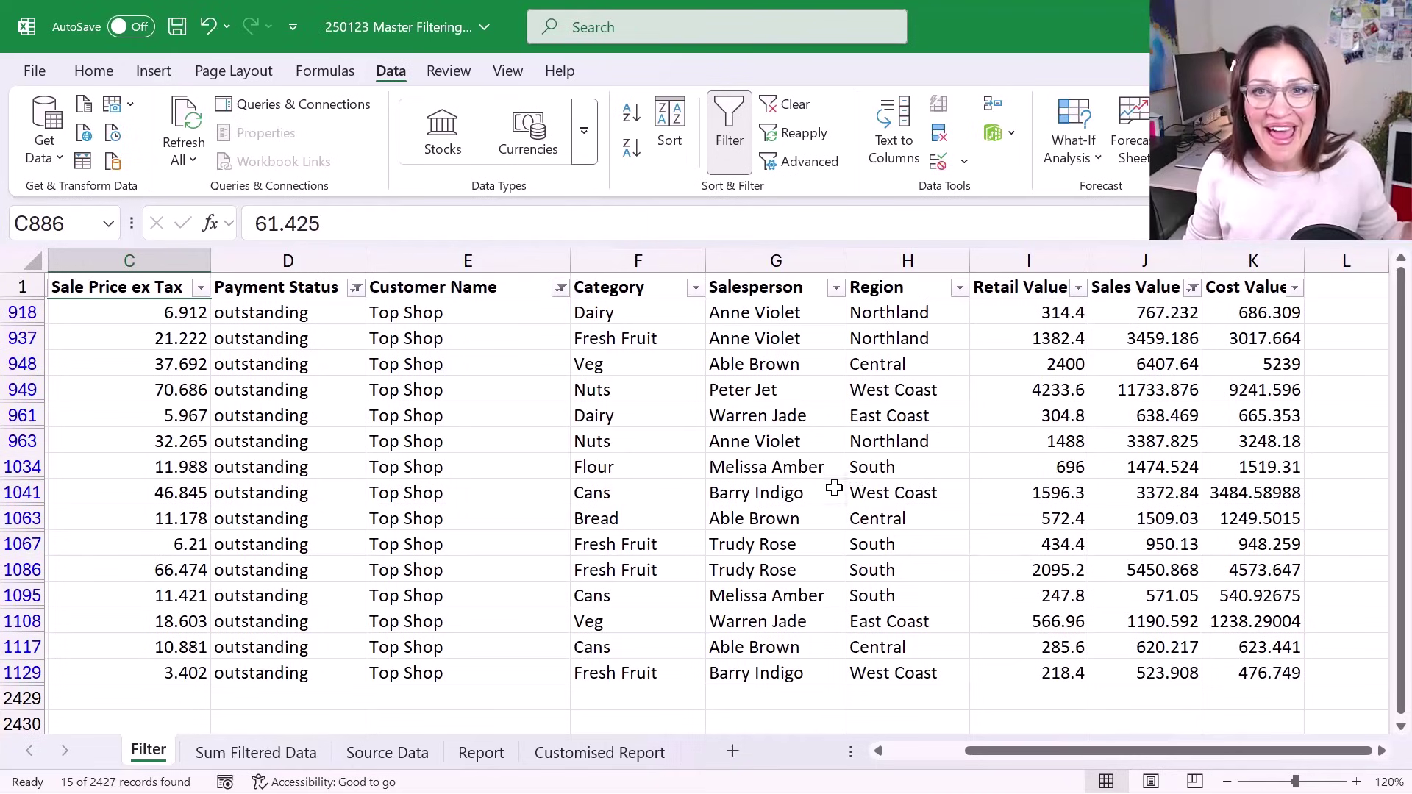
Clear the Sales Value filter, then clear all remaining filters via Data > Clear
click(1191, 287)
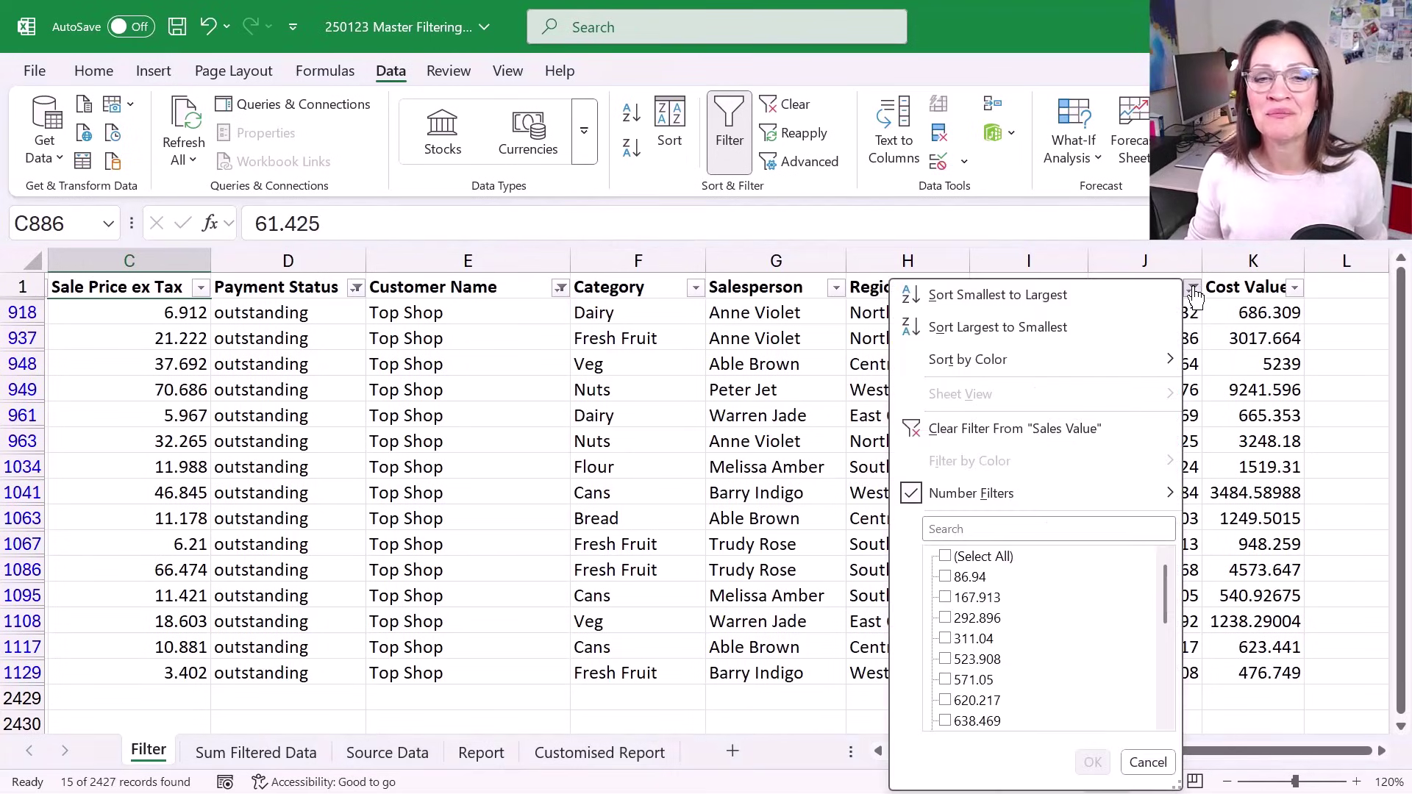
click(1042, 431)
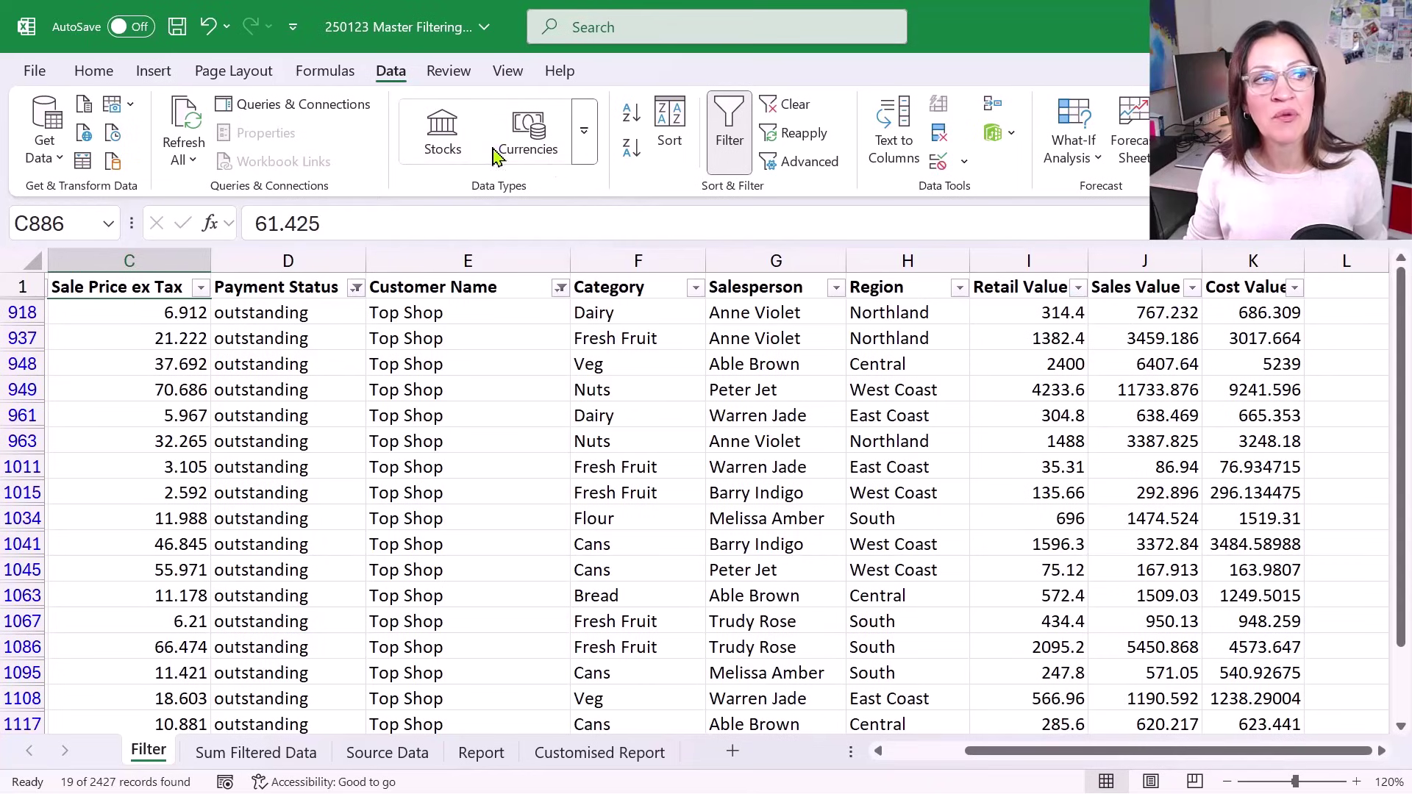
click(103, 72)
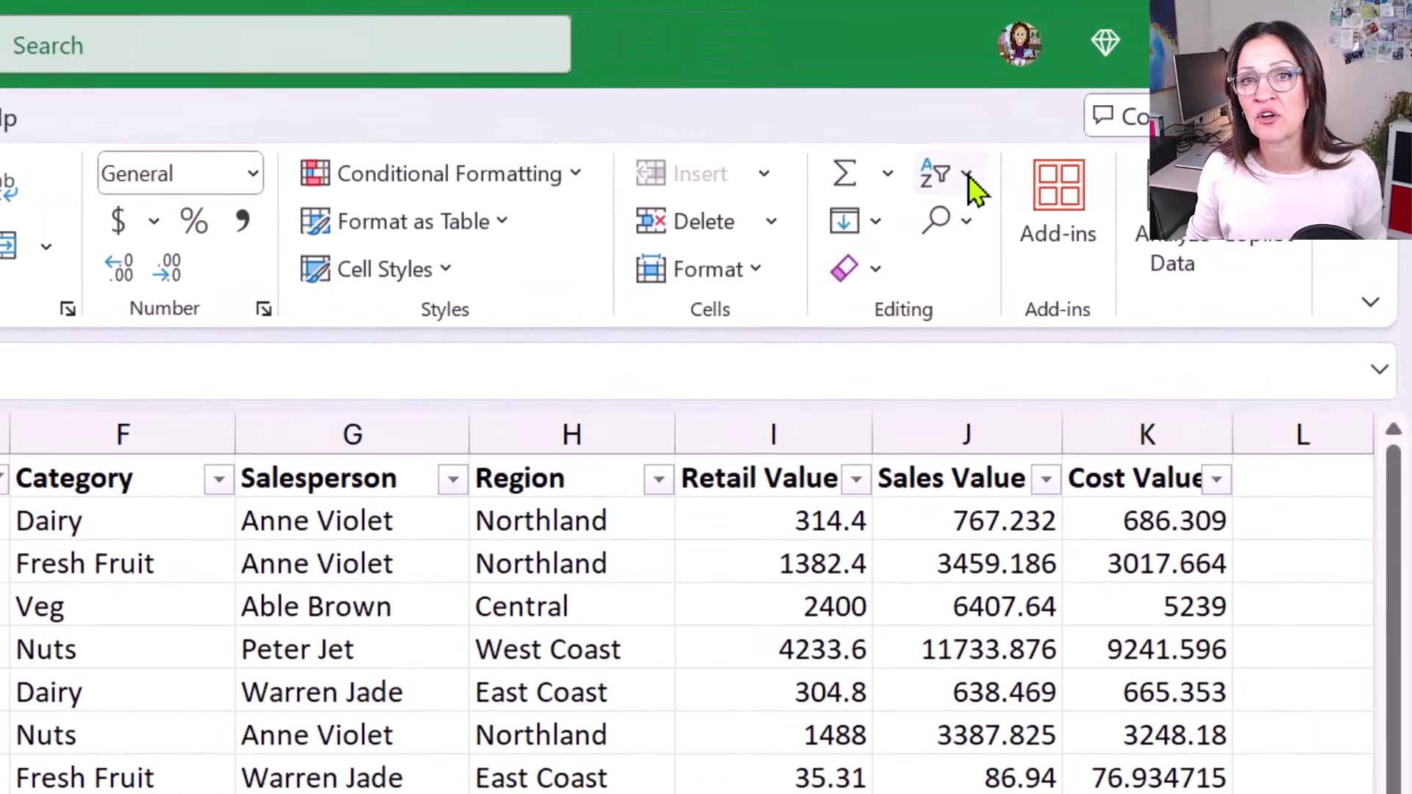
click(1140, 105)
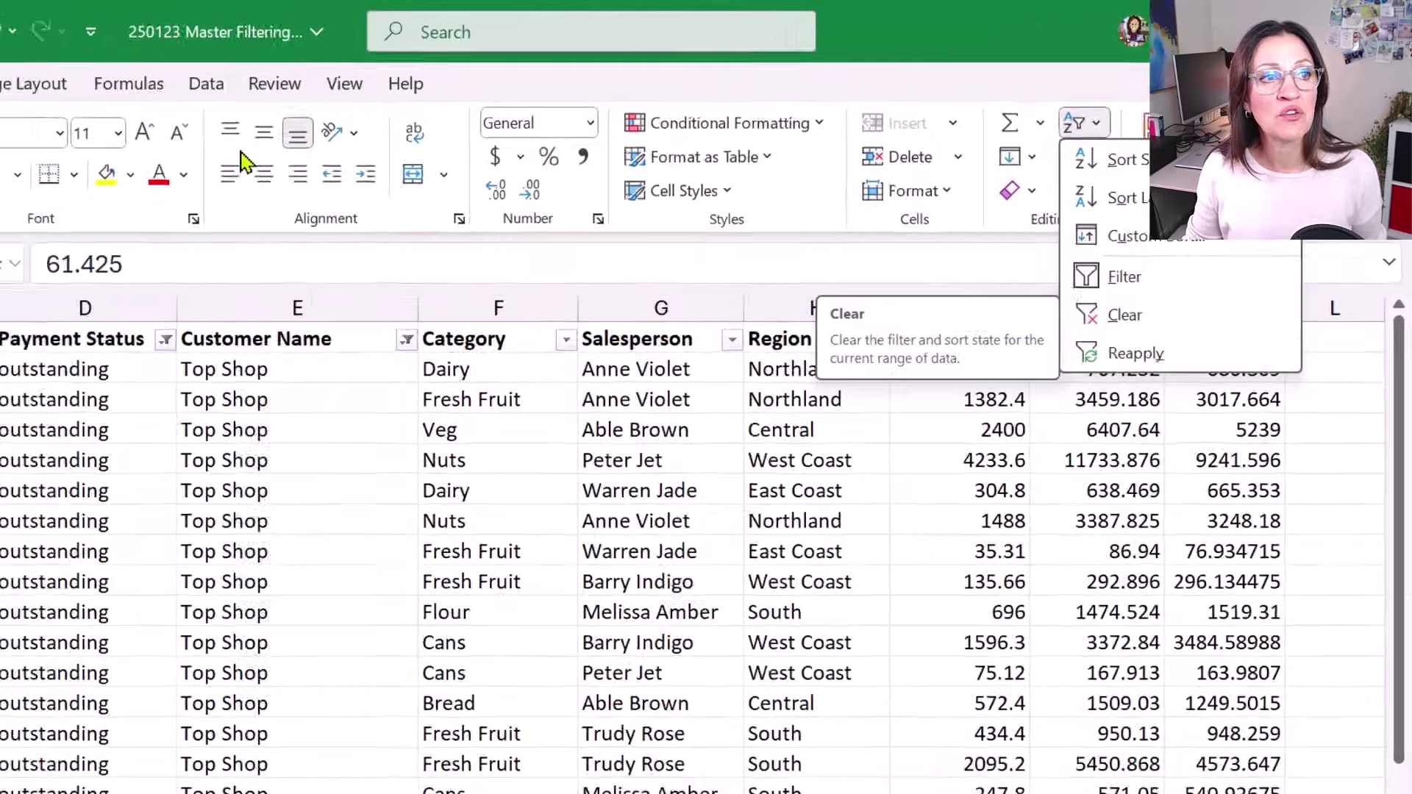
click(390, 71)
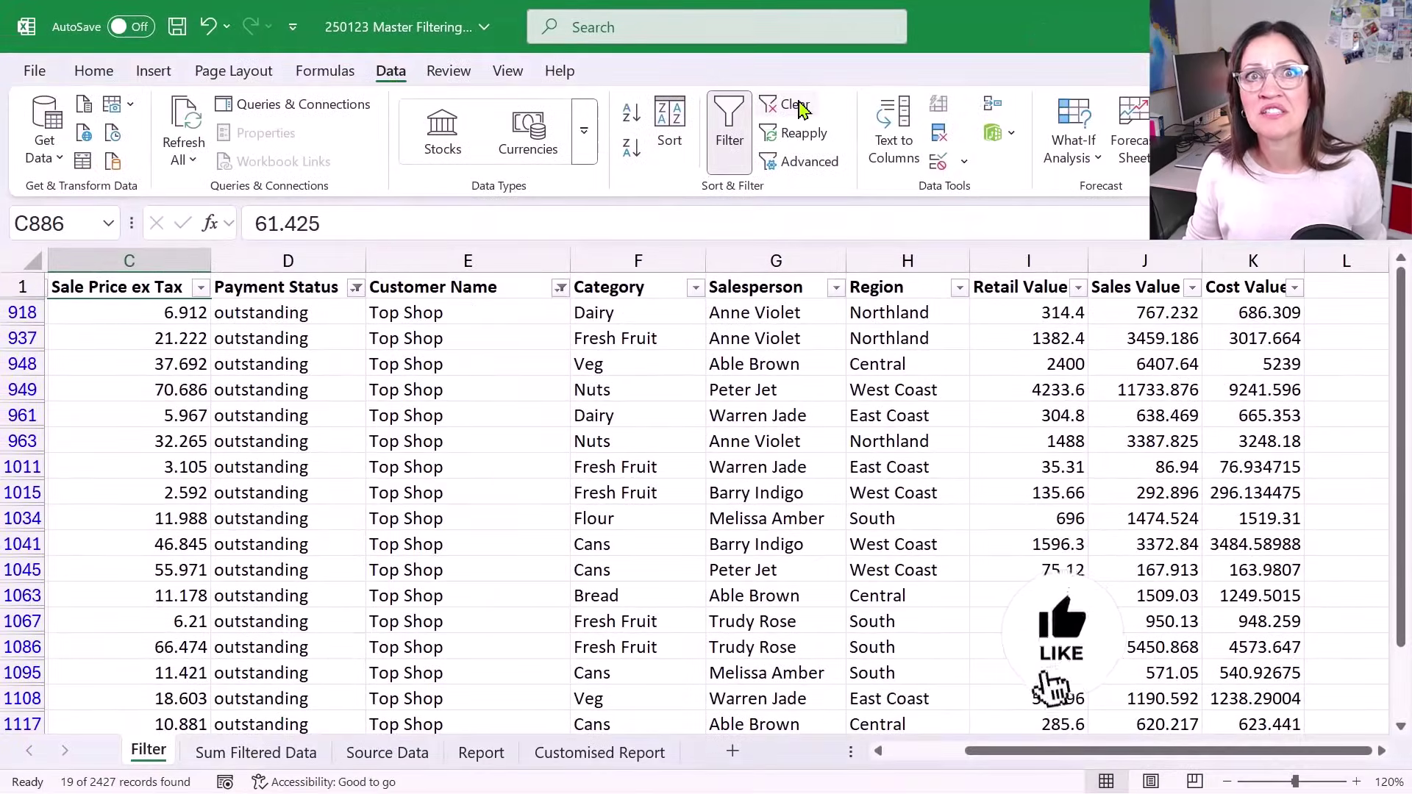
click(790, 109)
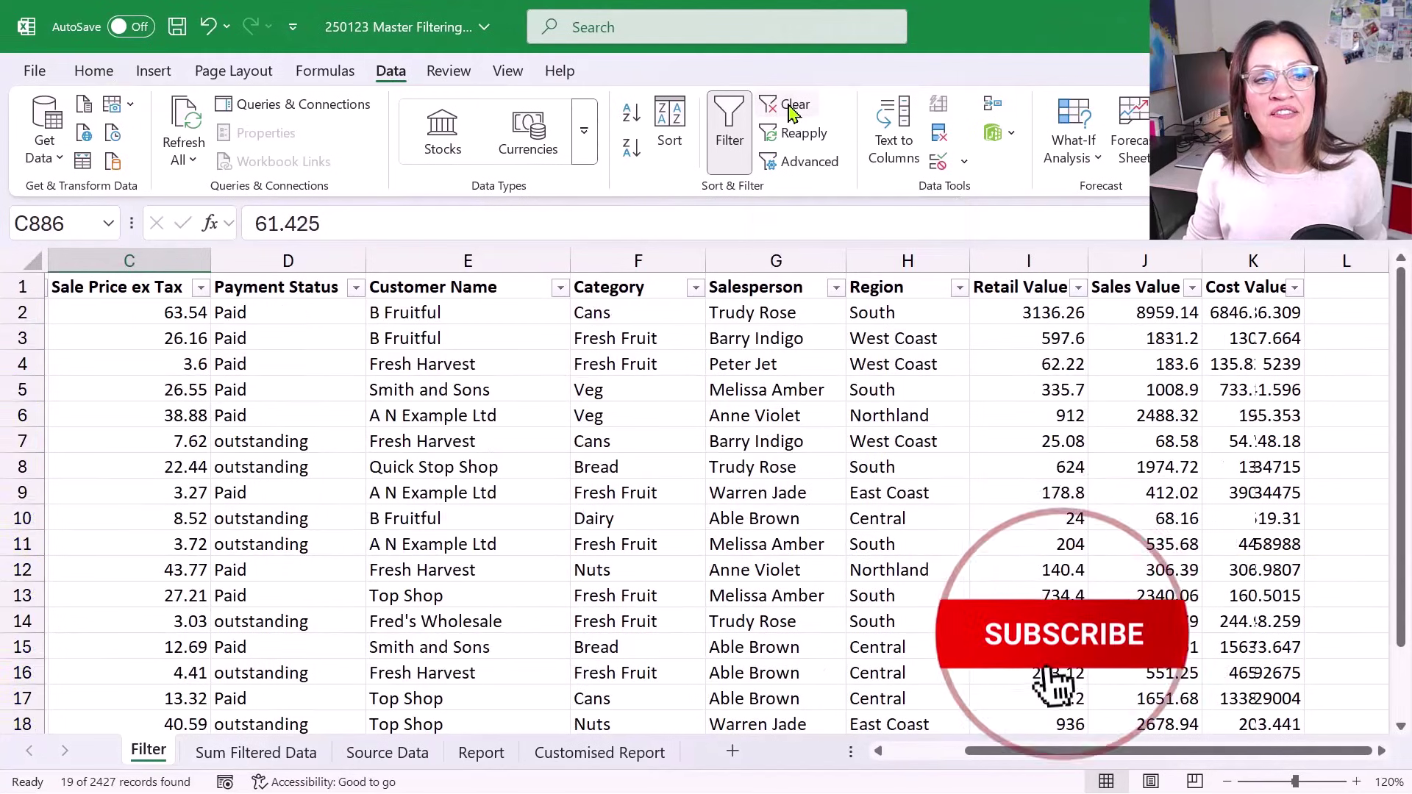
click(656, 458)
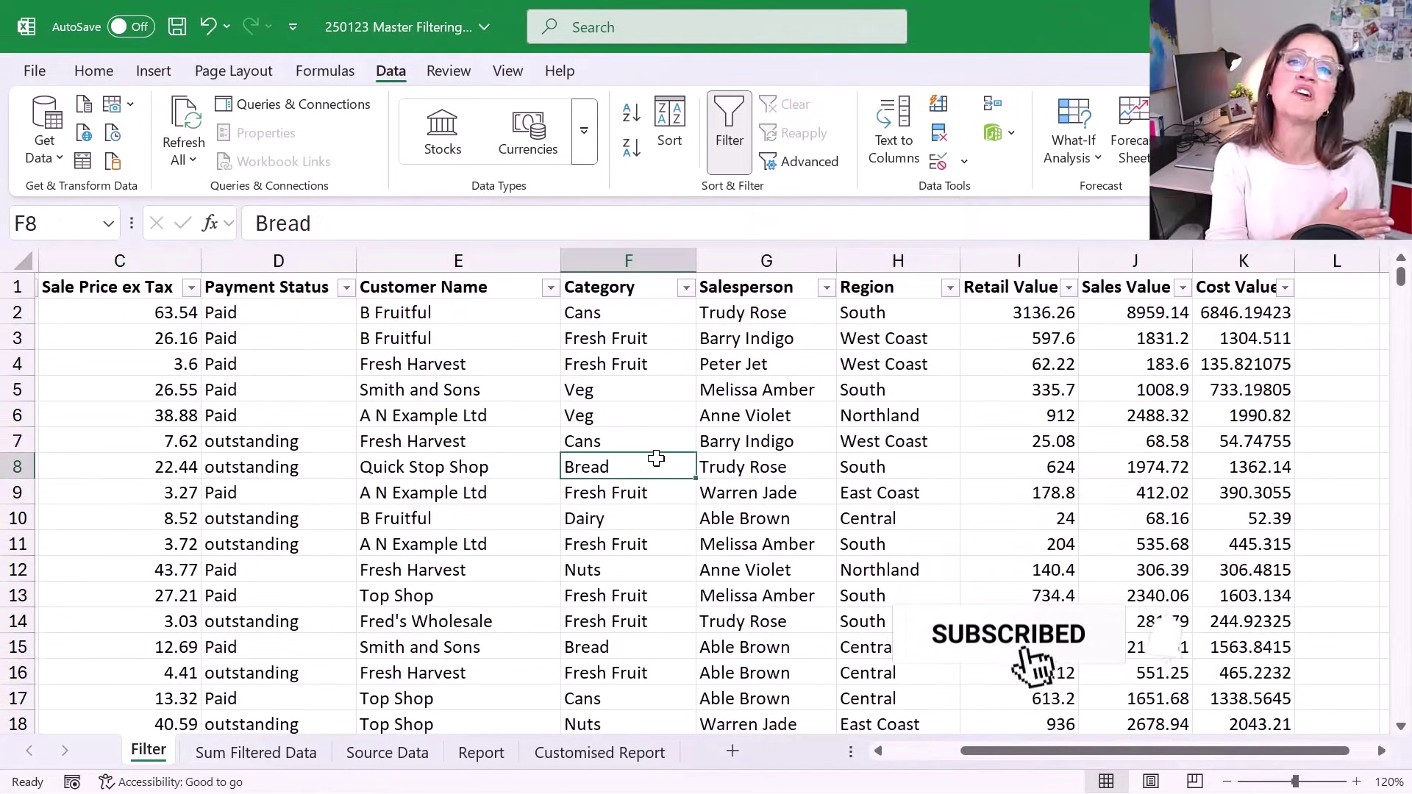